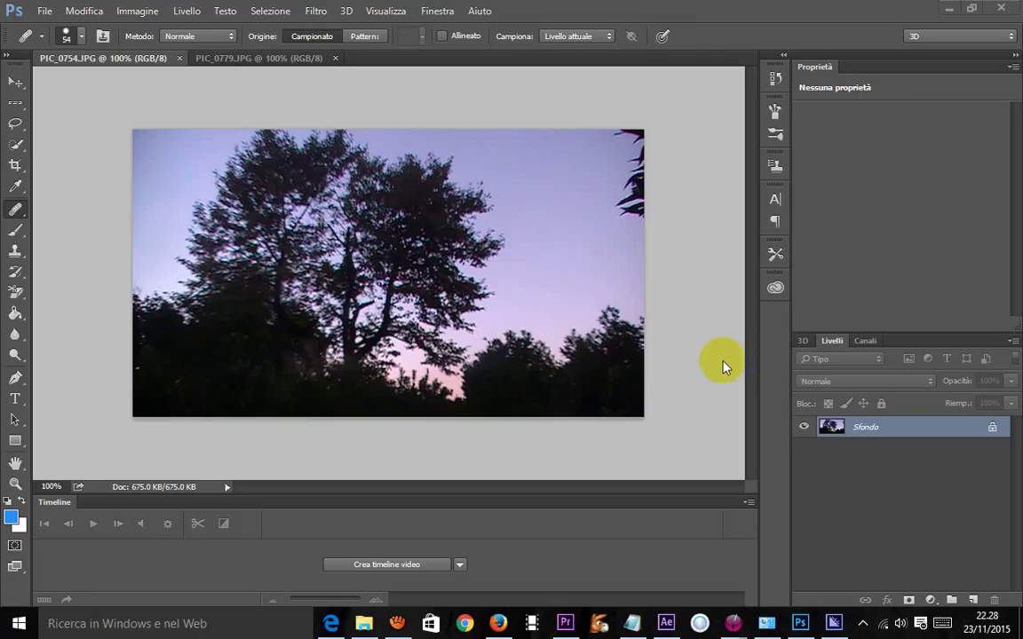
# Duplicate the Sfondo layer as Sfondo copia, then browse the Immagine, Livello and Selezione menus
pyautogui.keyDown('alt'); pyautogui.click(251, 177); pyautogui.keyUp('alt')
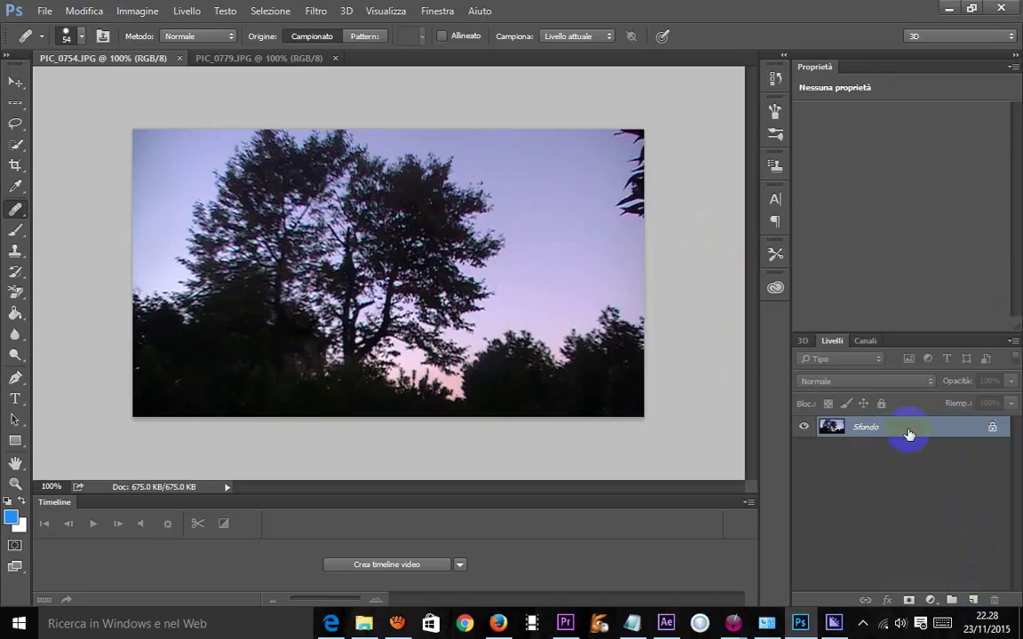
pyautogui.moveTo(919, 427); pyautogui.dragTo(972, 602)
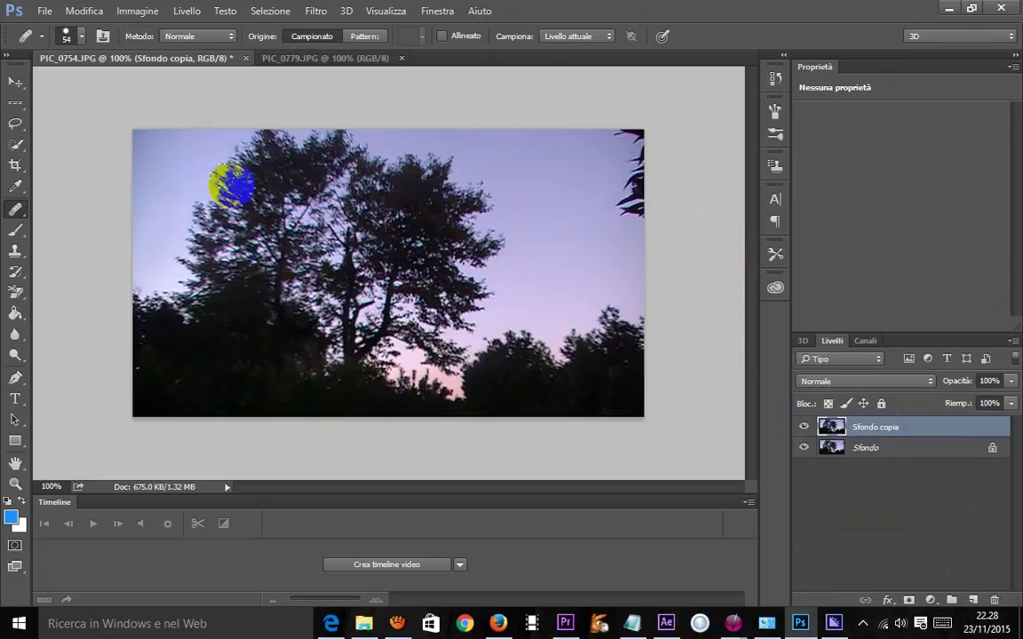
pyautogui.click(143, 18)
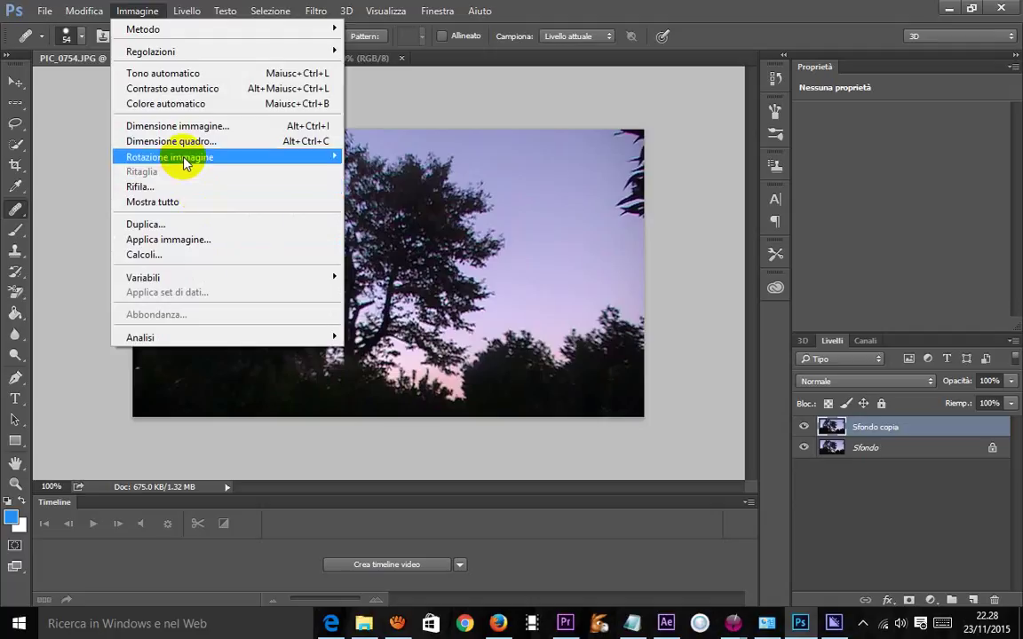
pyautogui.click(185, 12)
pyautogui.click(270, 13)
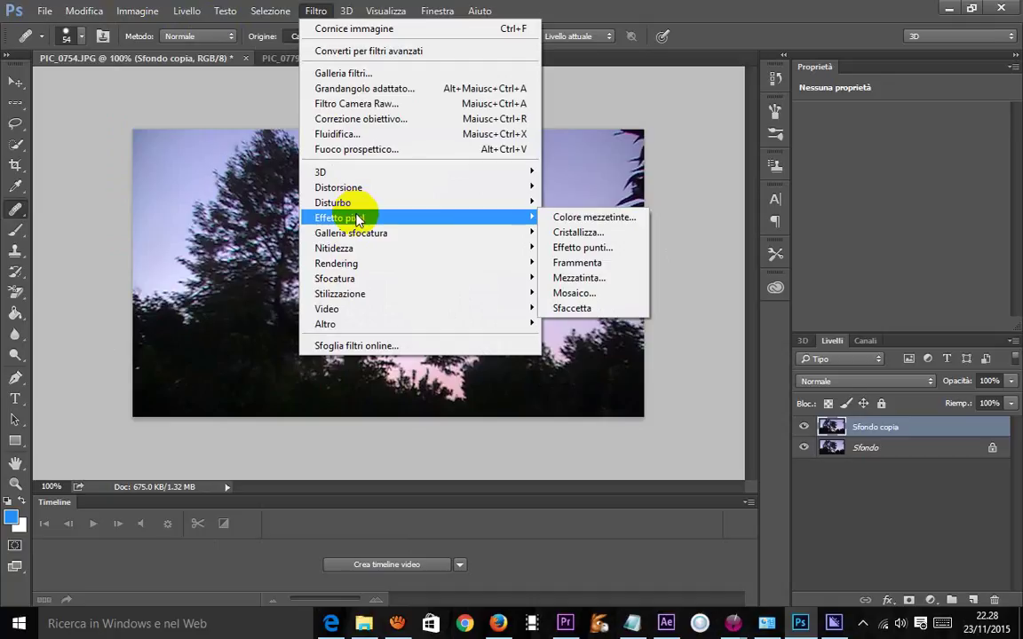
pyautogui.moveTo(351, 232)
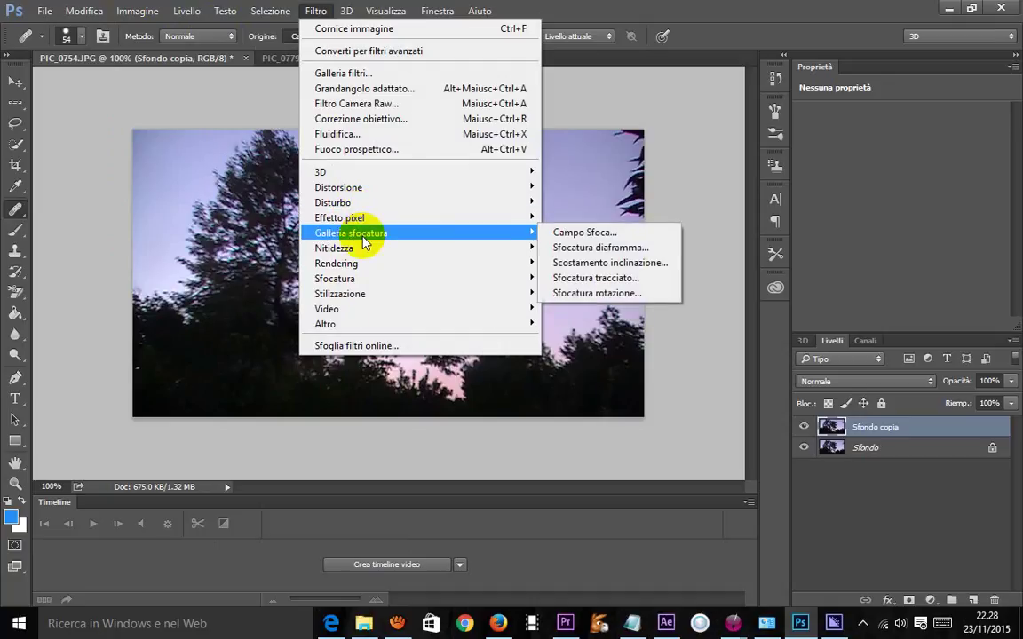
# Apply a 25 px Sfocatura diaframma blur whose tilted oval keeps the central tree sharp
pyautogui.click(586, 247)
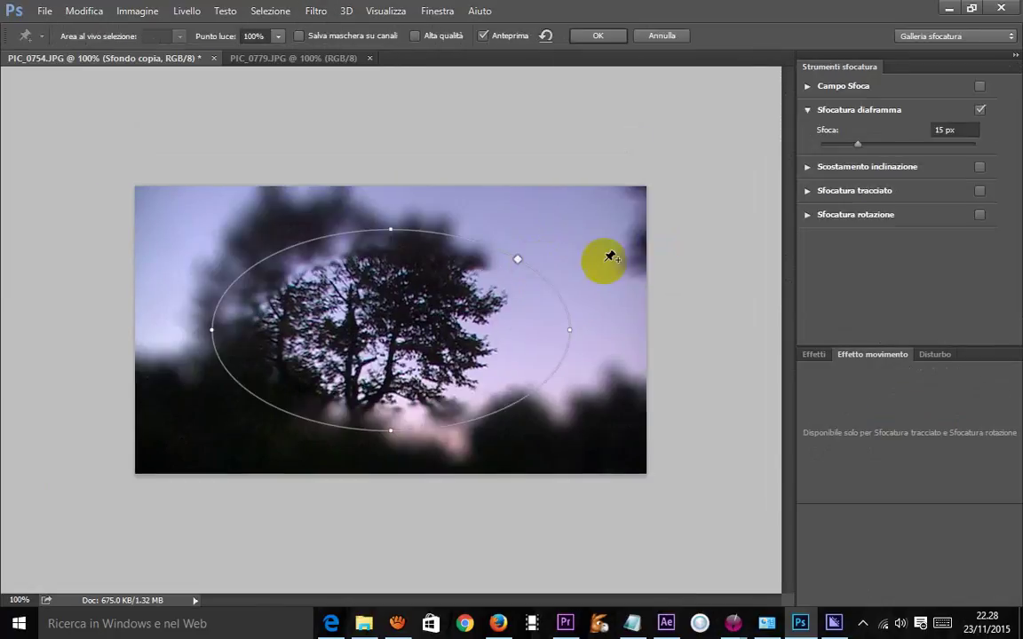
pyautogui.moveTo(407, 299); pyautogui.dragTo(391, 331)
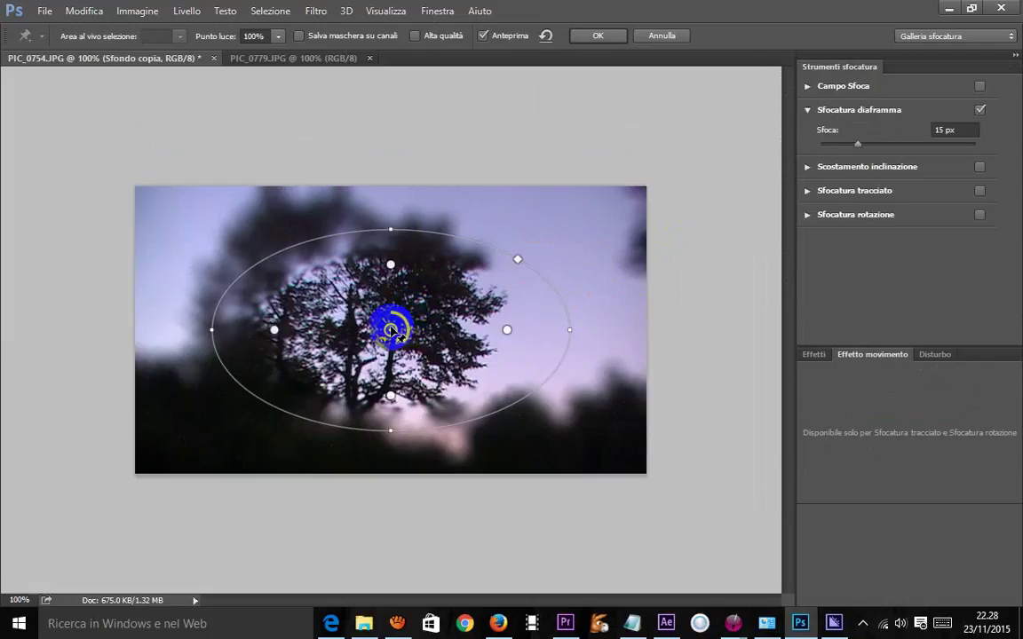
pyautogui.moveTo(391, 331)
pyautogui.mouseDown()
pyautogui.moveTo(368, 293)
pyautogui.moveTo(417, 303)
pyautogui.mouseUp()
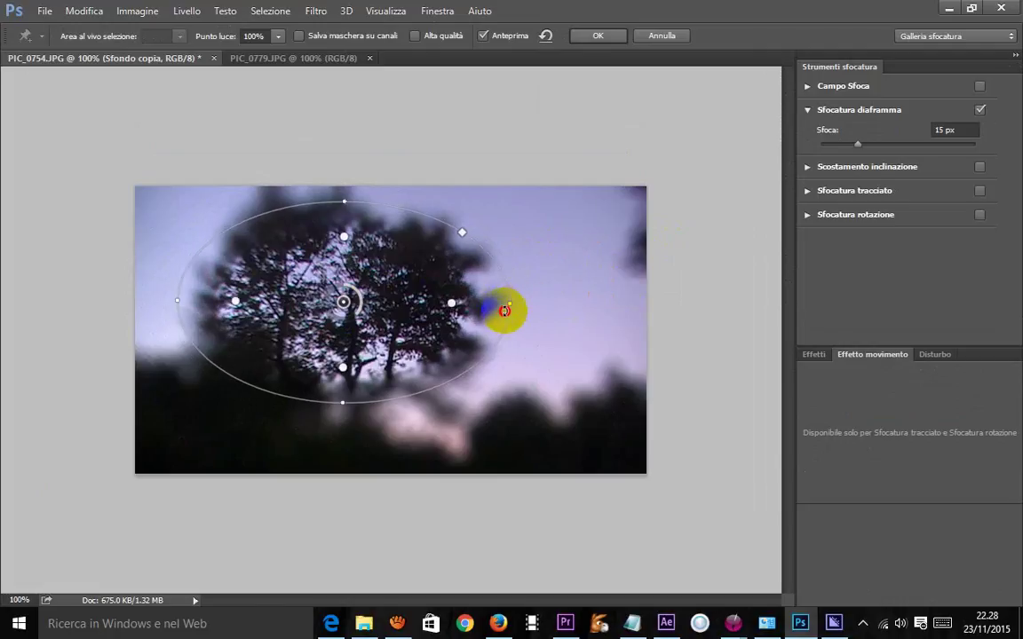
pyautogui.moveTo(499, 303)
pyautogui.mouseDown()
pyautogui.moveTo(420, 298)
pyautogui.moveTo(596, 325)
pyautogui.moveTo(490, 330)
pyautogui.mouseUp()
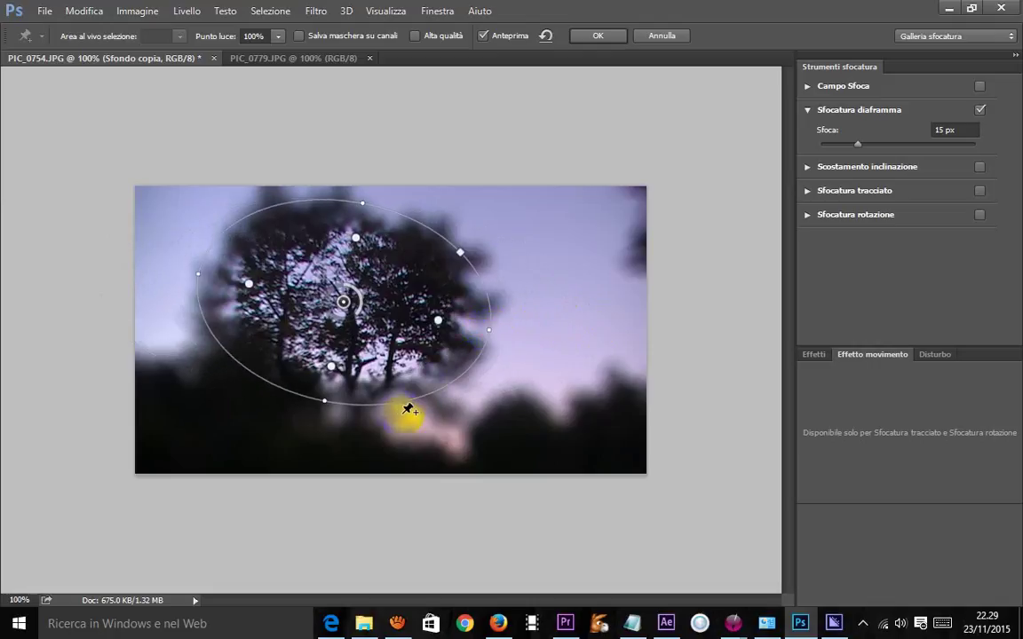
pyautogui.moveTo(324, 401); pyautogui.dragTo(313, 430)
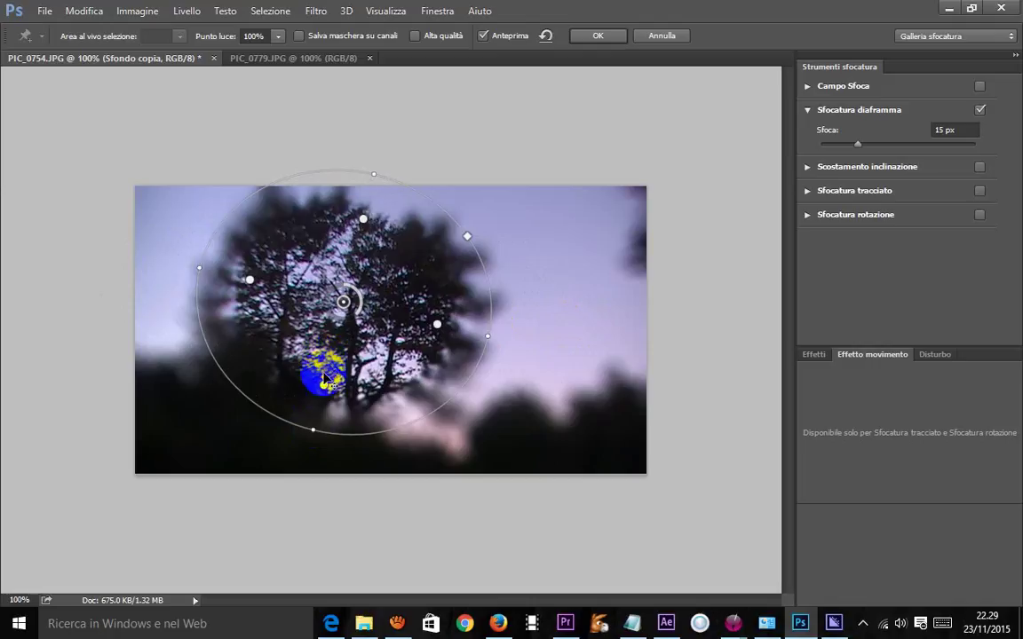
pyautogui.moveTo(324, 385)
pyautogui.mouseDown()
pyautogui.moveTo(350, 339)
pyautogui.moveTo(348, 309)
pyautogui.moveTo(334, 351)
pyautogui.mouseUp()
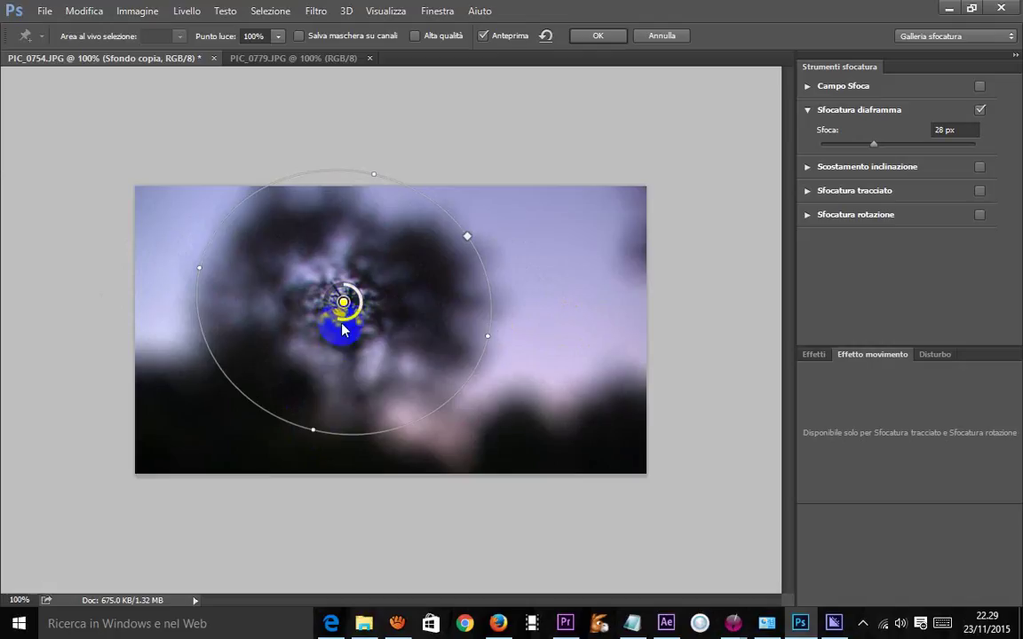
pyautogui.moveTo(334, 351); pyautogui.dragTo(332, 348)
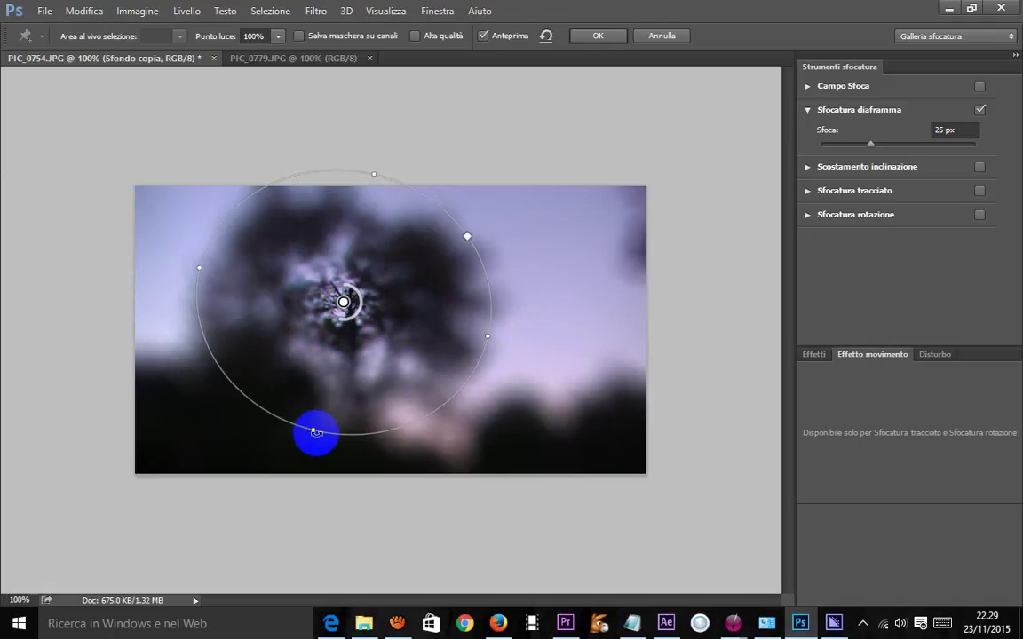
pyautogui.moveTo(312, 428); pyautogui.dragTo(315, 419)
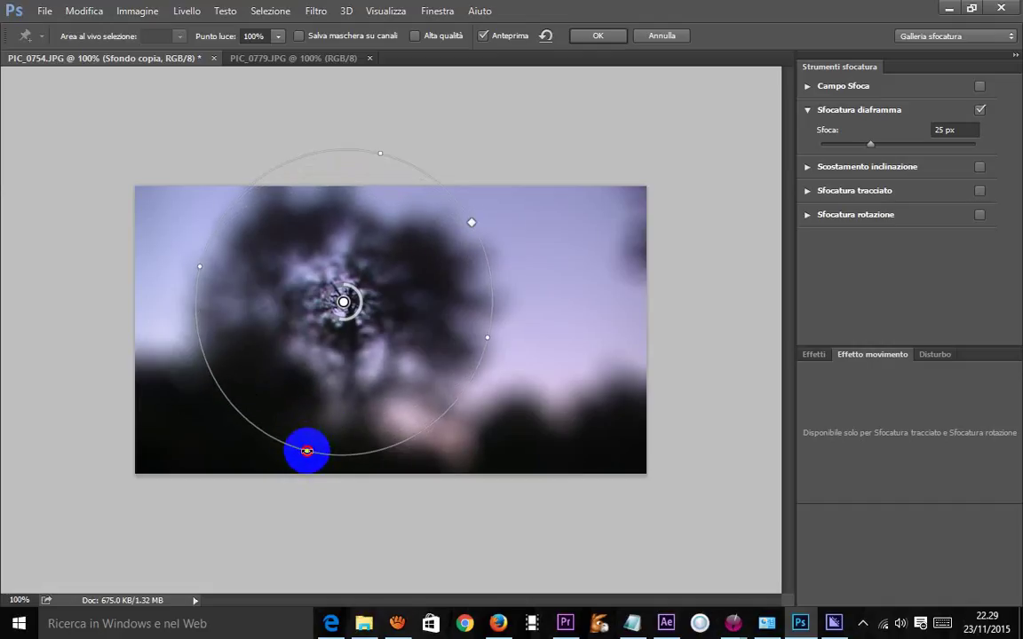
pyautogui.moveTo(316, 419)
pyautogui.mouseDown()
pyautogui.moveTo(293, 480)
pyautogui.moveTo(274, 497)
pyautogui.moveTo(298, 438)
pyautogui.mouseUp()
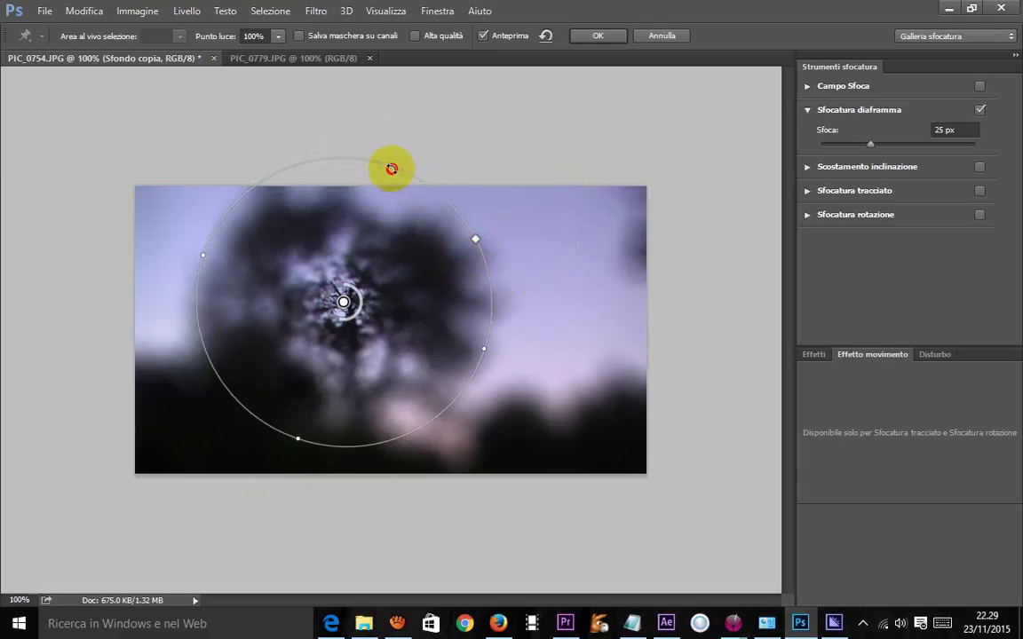
pyautogui.moveTo(392, 169)
pyautogui.mouseDown()
pyautogui.moveTo(389, 196)
pyautogui.moveTo(395, 180)
pyautogui.mouseUp()
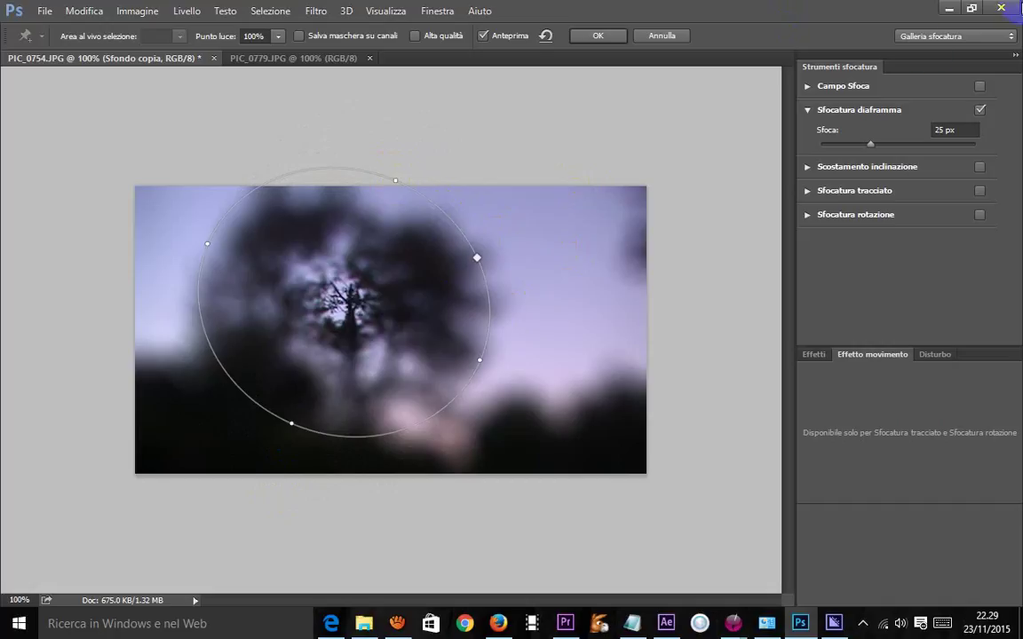
pyautogui.click(610, 37)
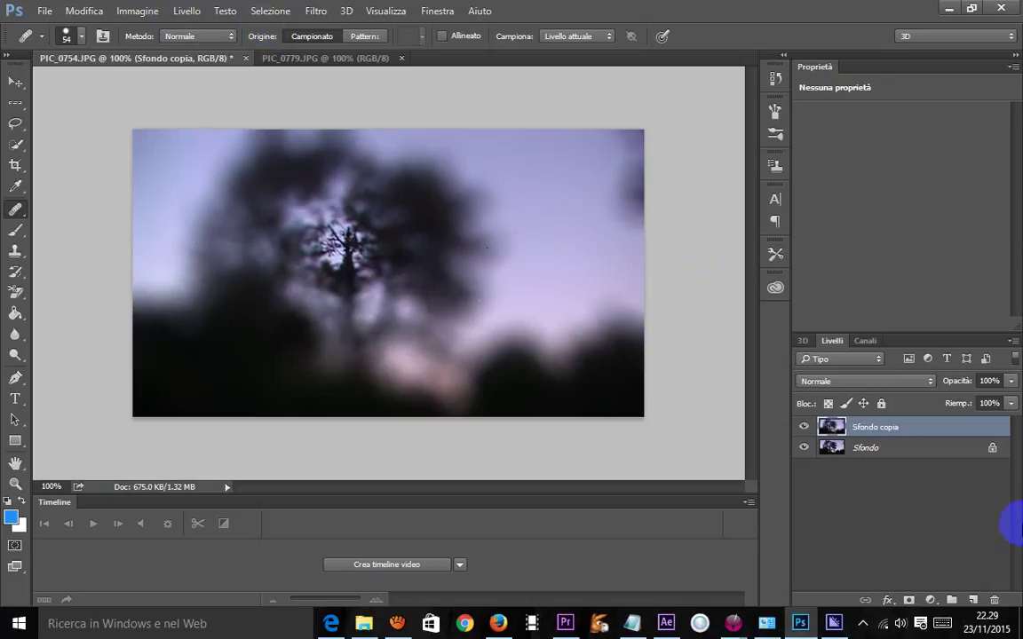
# Try the Colore and then Luminosità blend modes on the Sfondo copia layer
pyautogui.click(918, 382)
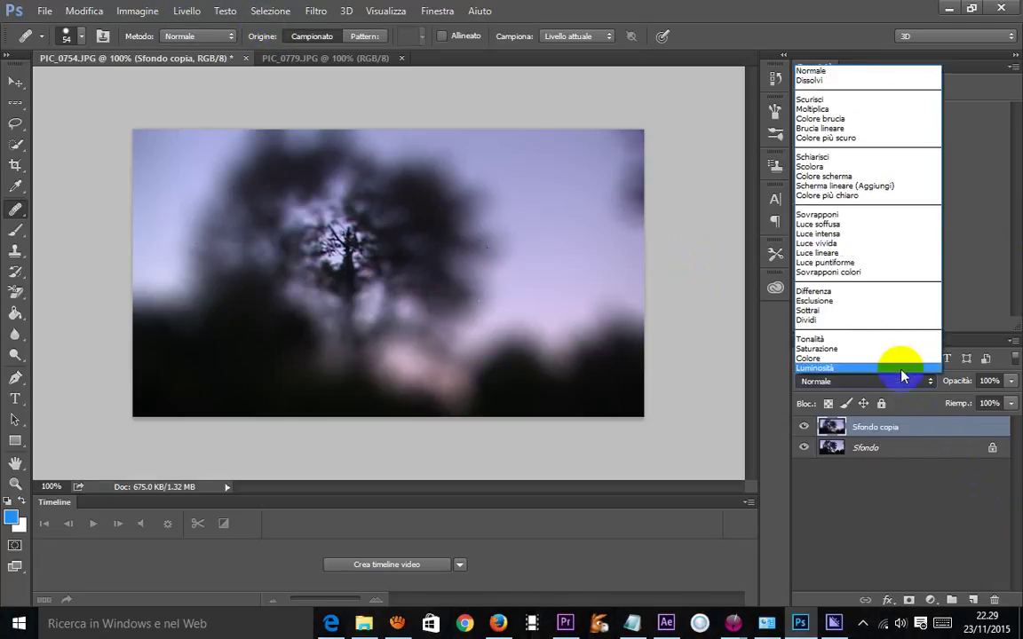
pyautogui.click(886, 366)
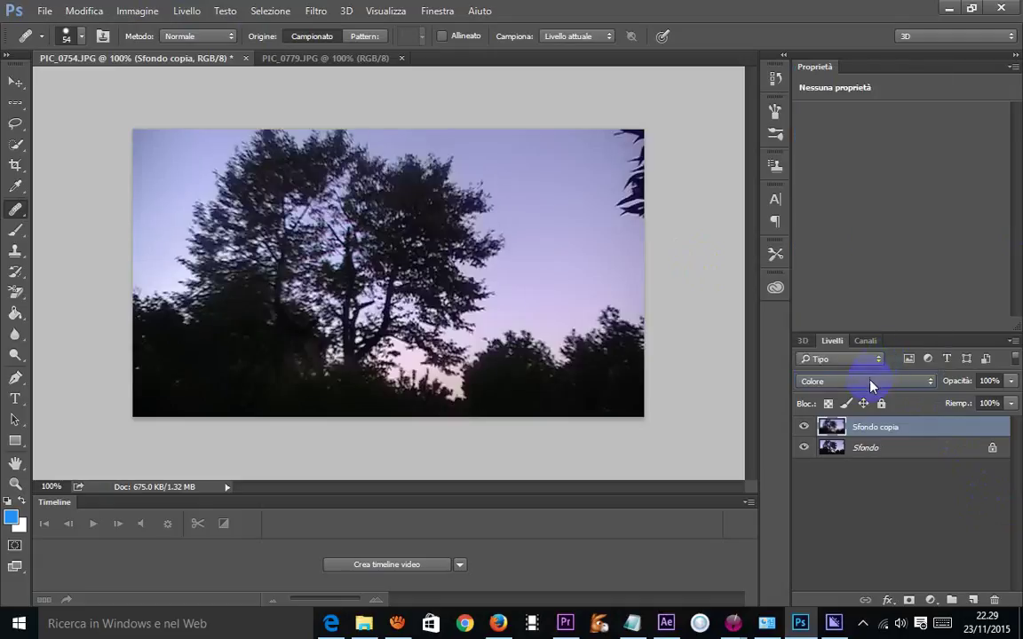
pyautogui.click(853, 384)
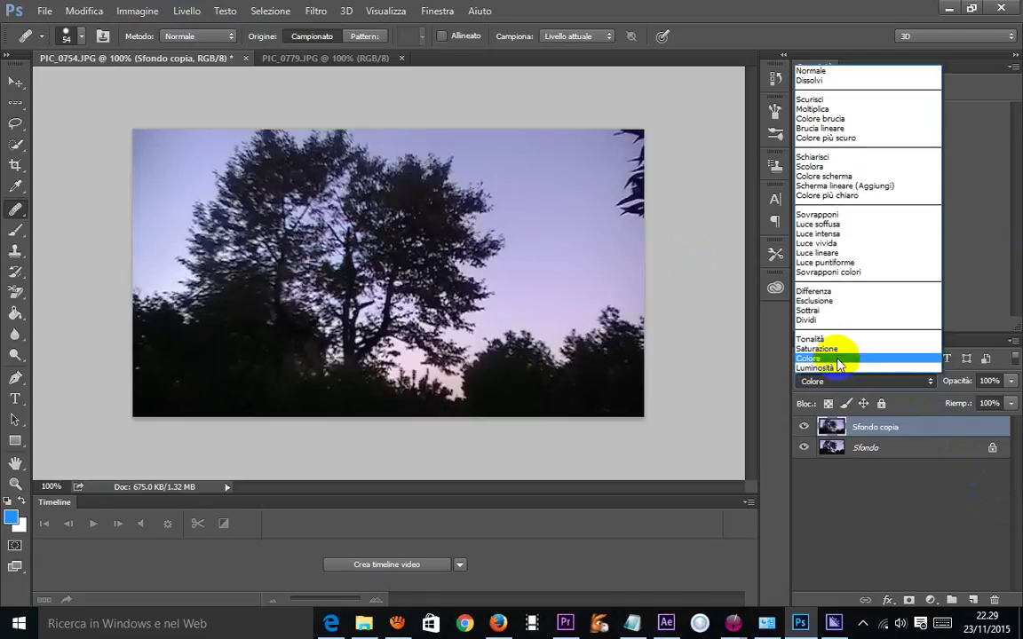
pyautogui.click(854, 367)
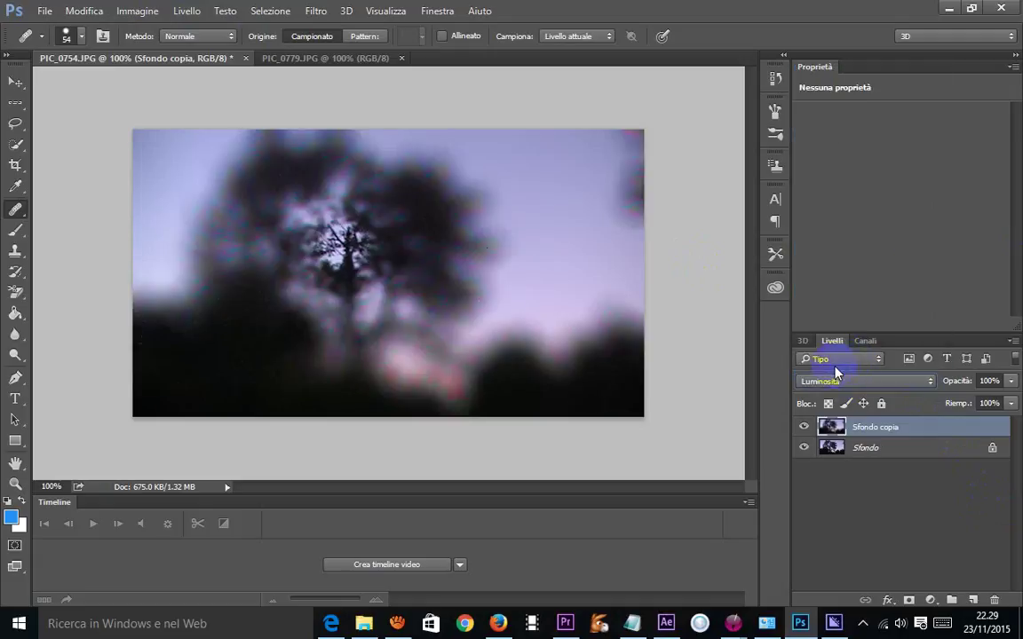
# Scroll through the remaining blend modes and settle on Colore più scuro
pyautogui.scroll(1, 831, 391)
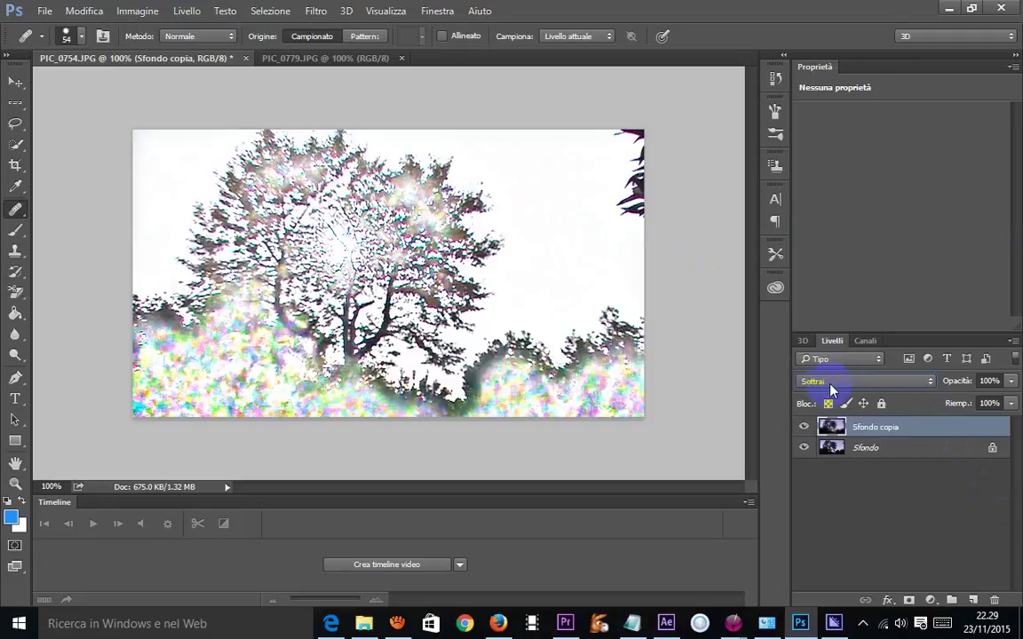
pyautogui.scroll(1, 830, 386)
pyautogui.scroll(2, 831, 389)
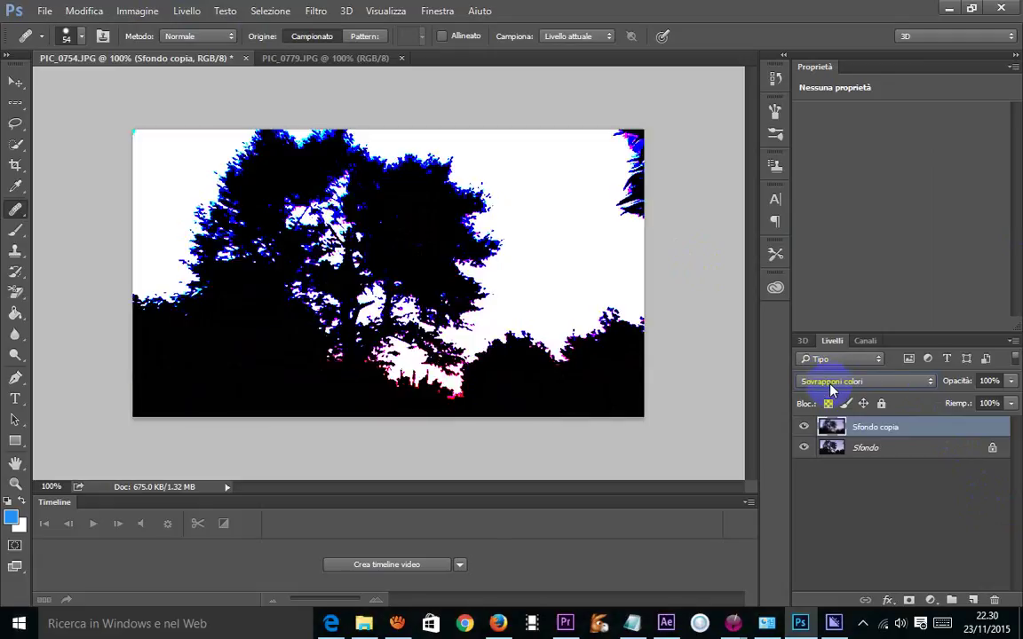
pyautogui.scroll(2, 831, 389)
pyautogui.scroll(3, 831, 389)
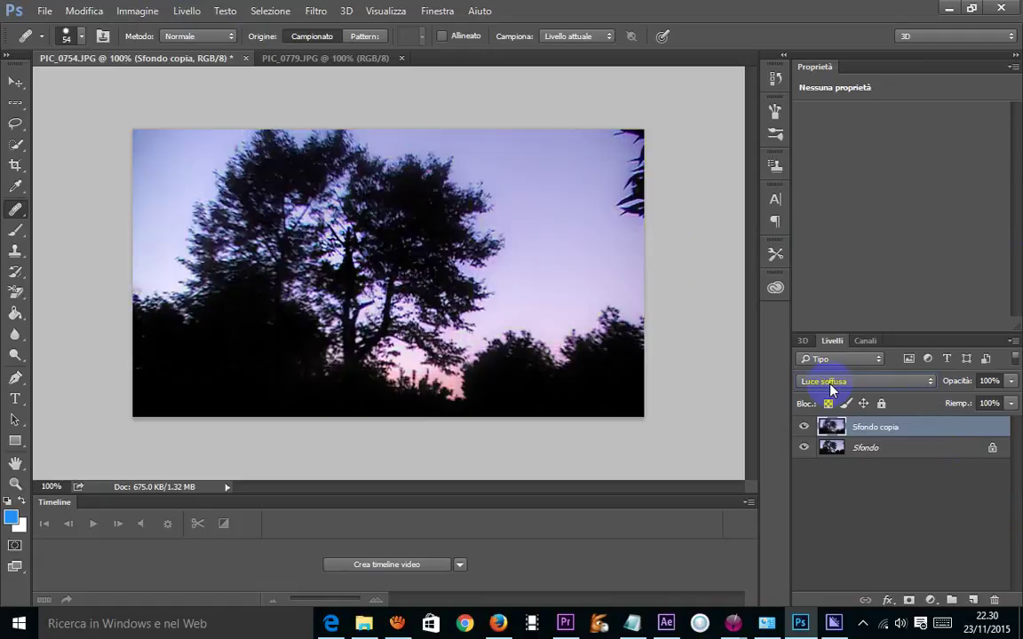
pyautogui.scroll(1, 832, 389)
pyautogui.scroll(3, 831, 389)
pyautogui.scroll(2, 831, 389)
pyautogui.scroll(2, 832, 389)
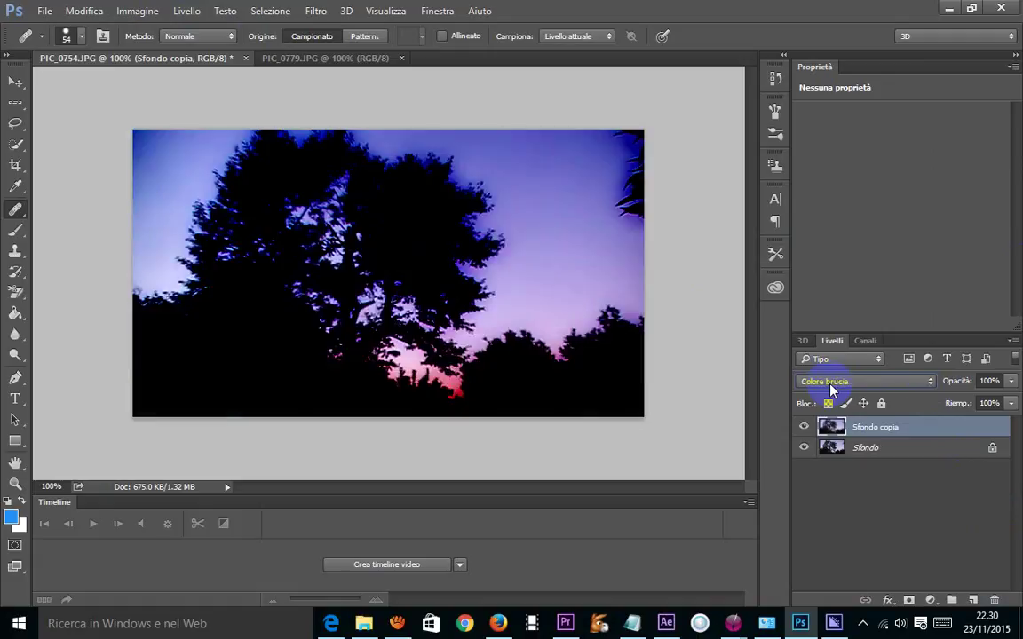
pyautogui.scroll(2, 832, 389)
pyautogui.scroll(2, 831, 389)
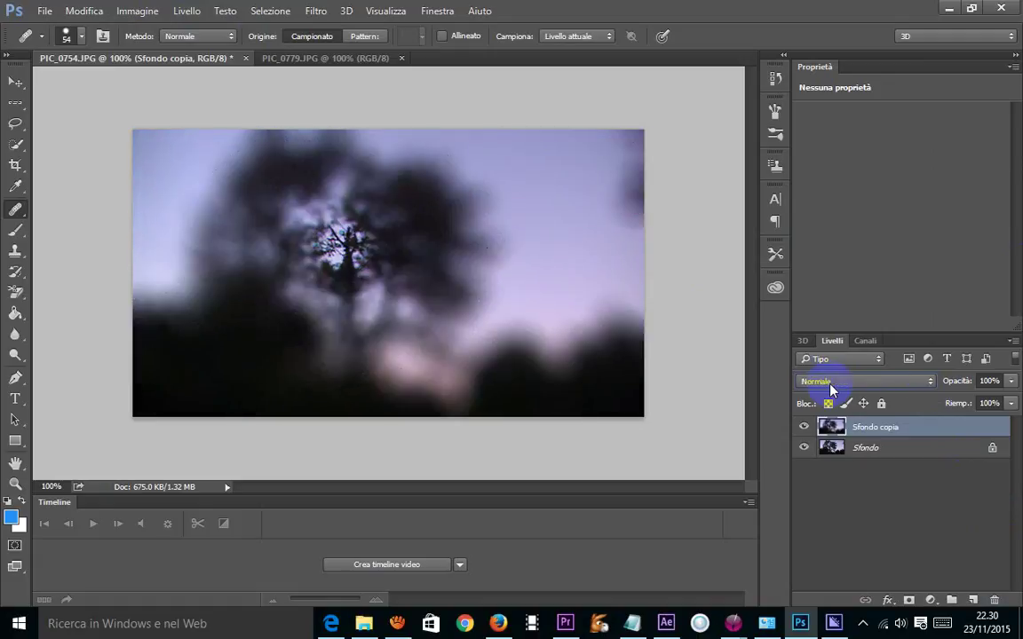
pyautogui.scroll(-3, 832, 389)
pyautogui.scroll(-1, 832, 389)
pyautogui.scroll(-1, 831, 389)
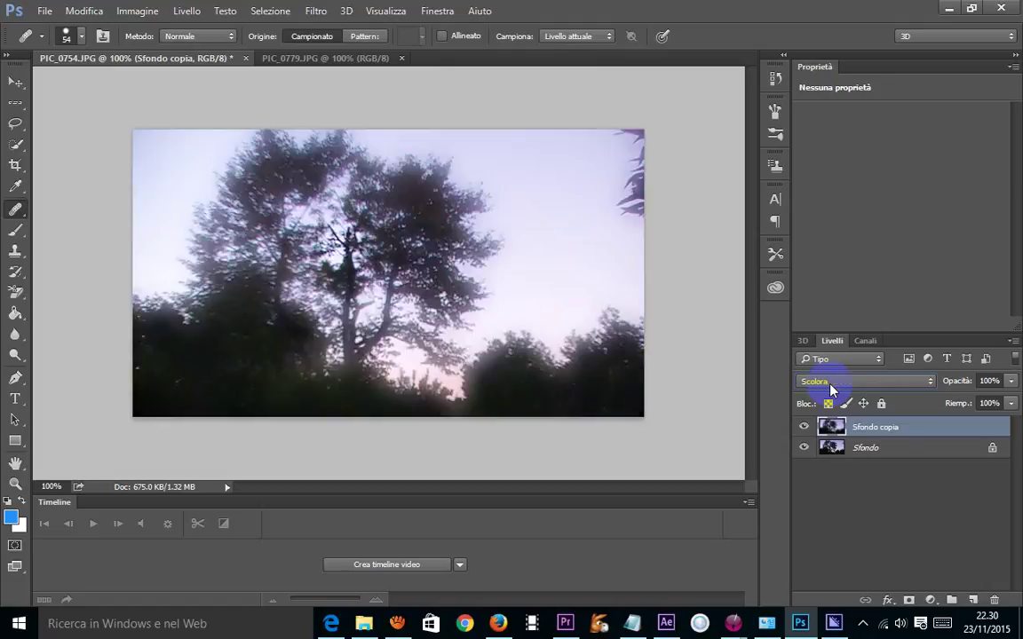
pyautogui.scroll(1, 831, 389)
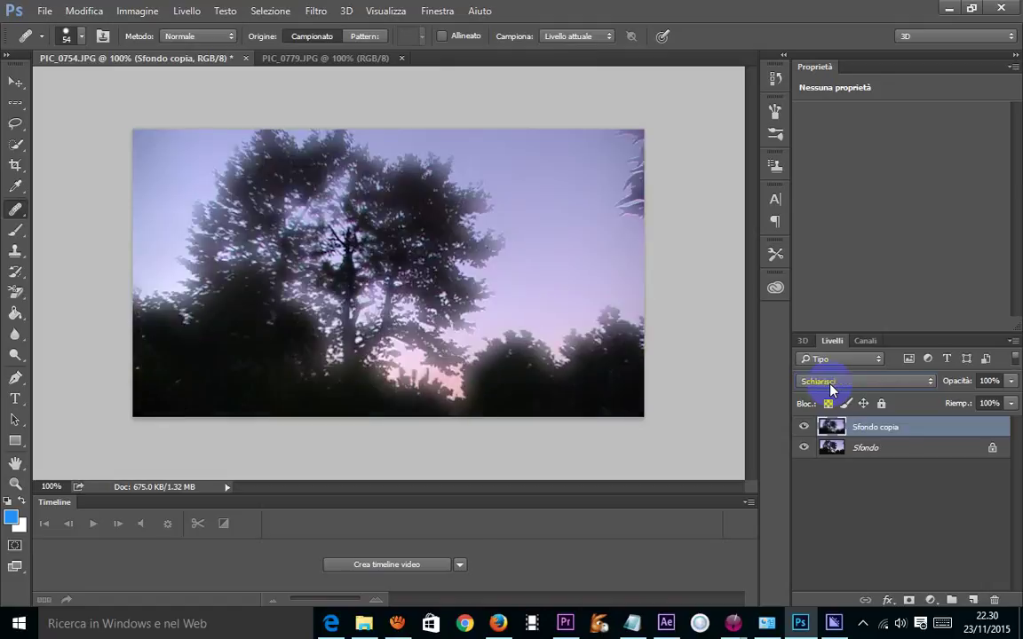
pyautogui.scroll(1, 831, 389)
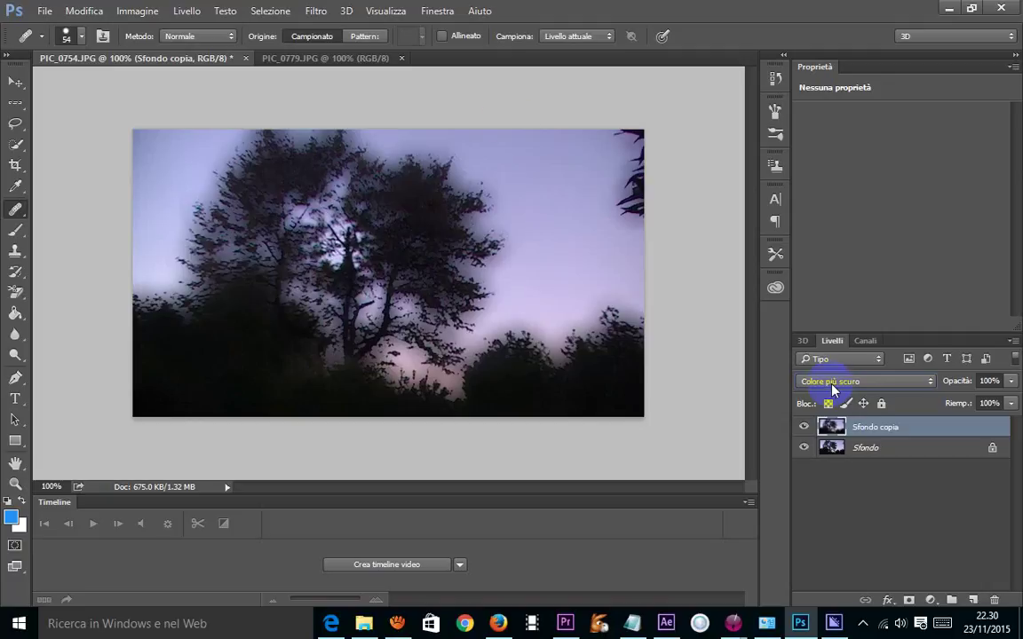
pyautogui.click(44, 10)
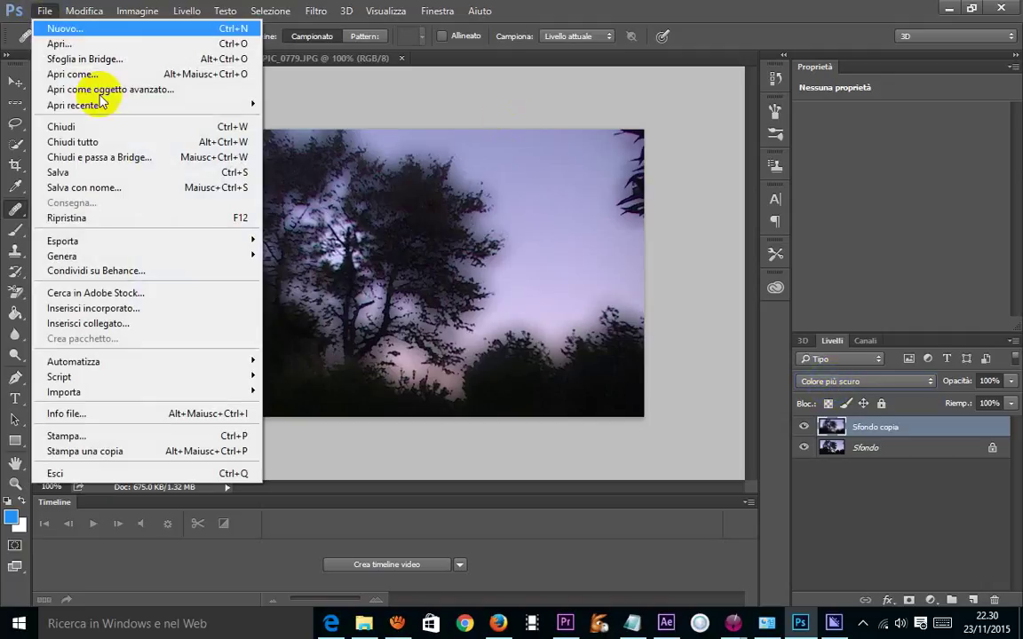
pyautogui.moveTo(63, 241)
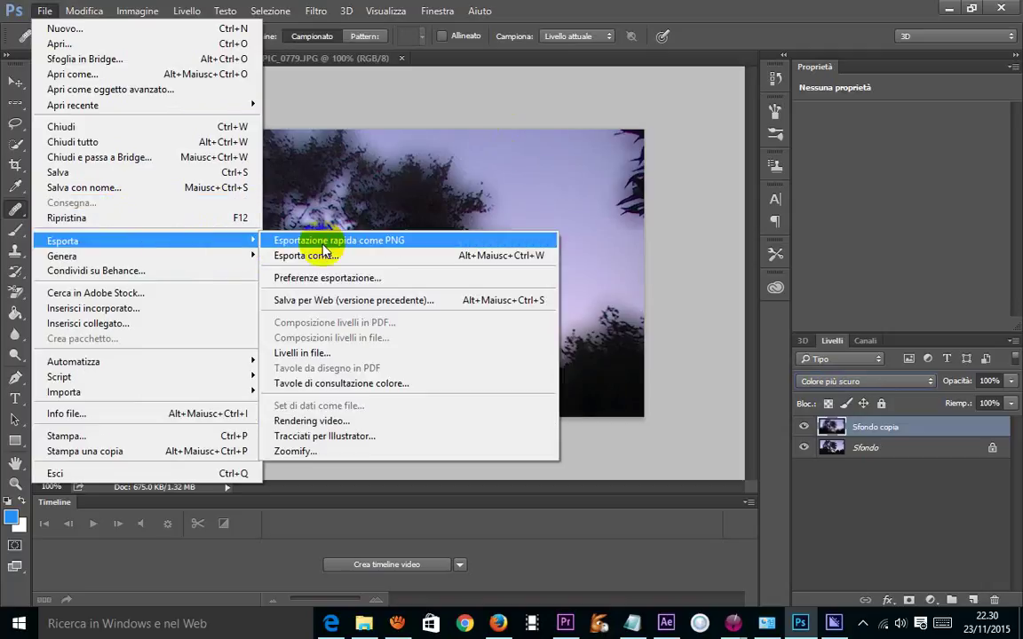
# Export the tree composite as a PNG to the Desktop, keeping the name PIC_0754.png
pyautogui.click(324, 245)
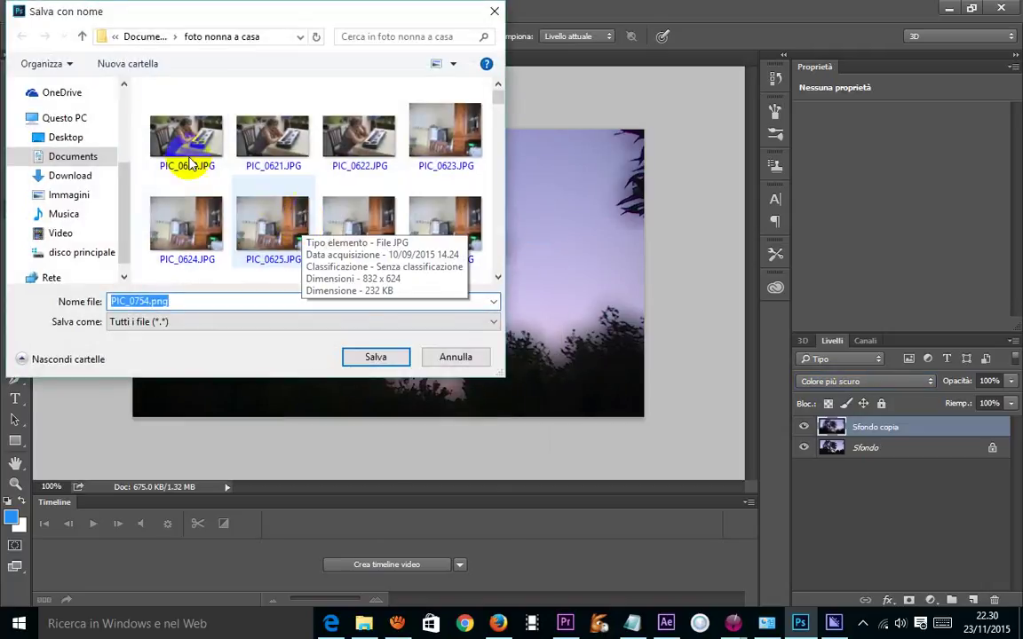
pyautogui.click(67, 139)
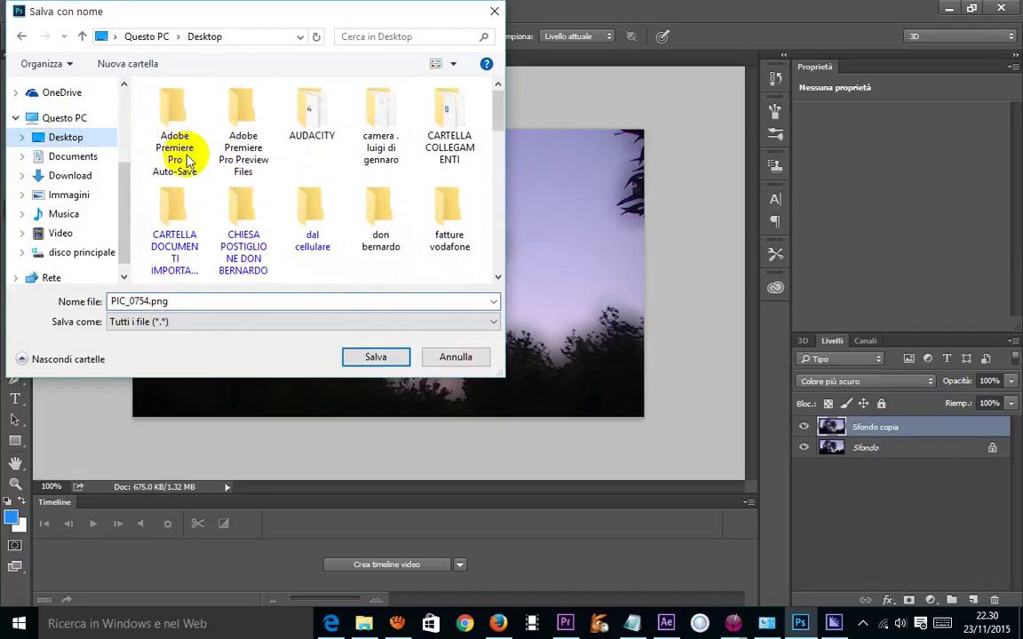
pyautogui.click(369, 360)
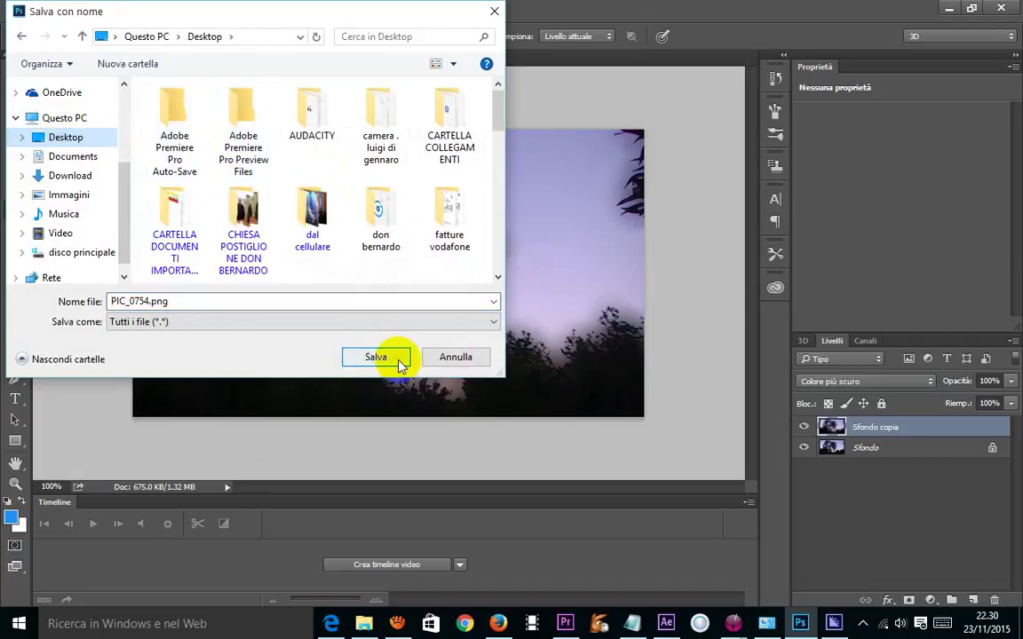
pyautogui.click(400, 364)
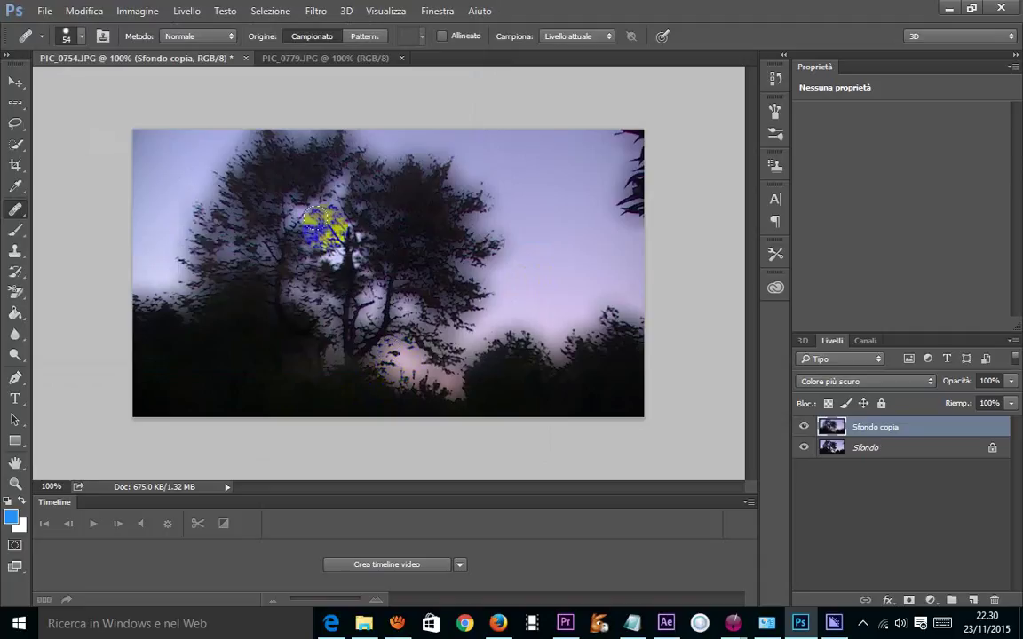
# Switch to the PIC_0779.JPG sunset image and duplicate its Sfondo layer as Sfondo copia
pyautogui.click(412, 235)
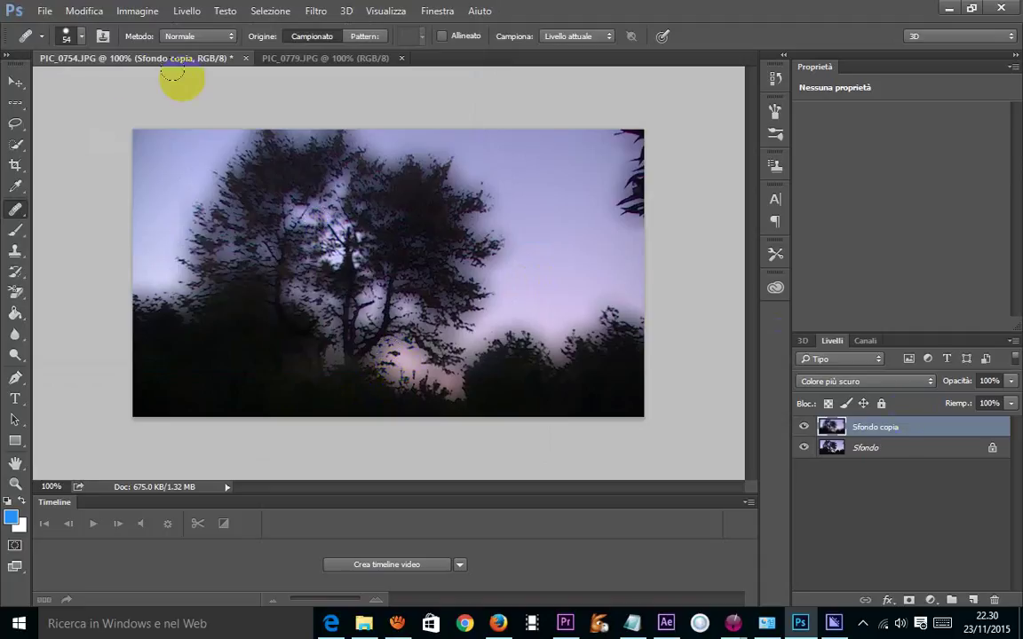
pyautogui.click(274, 59)
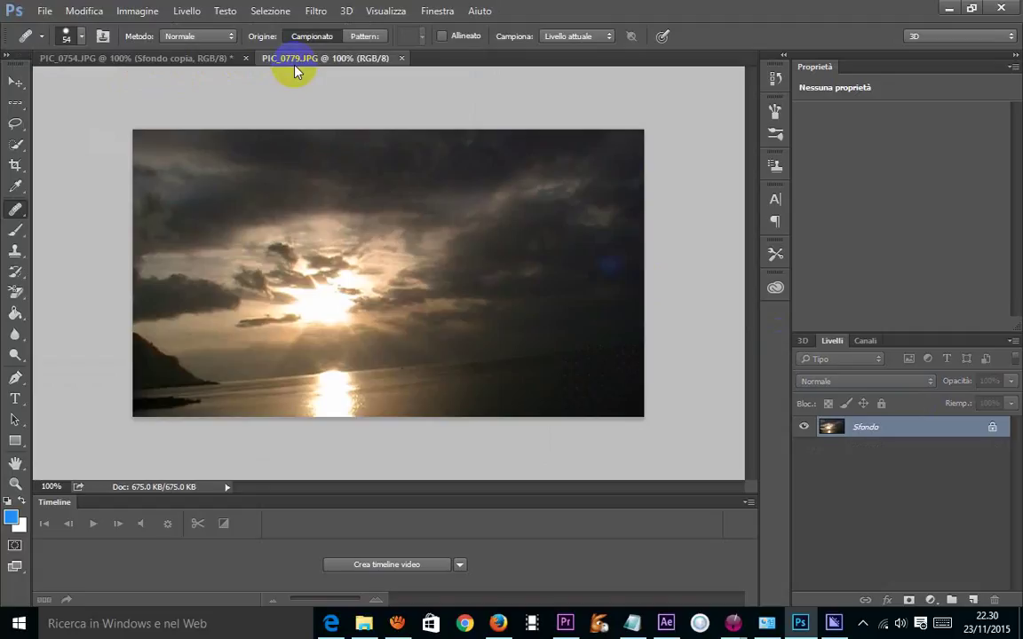
pyautogui.click(539, 279)
pyautogui.click(957, 458)
pyautogui.moveTo(948, 430); pyautogui.dragTo(974, 601)
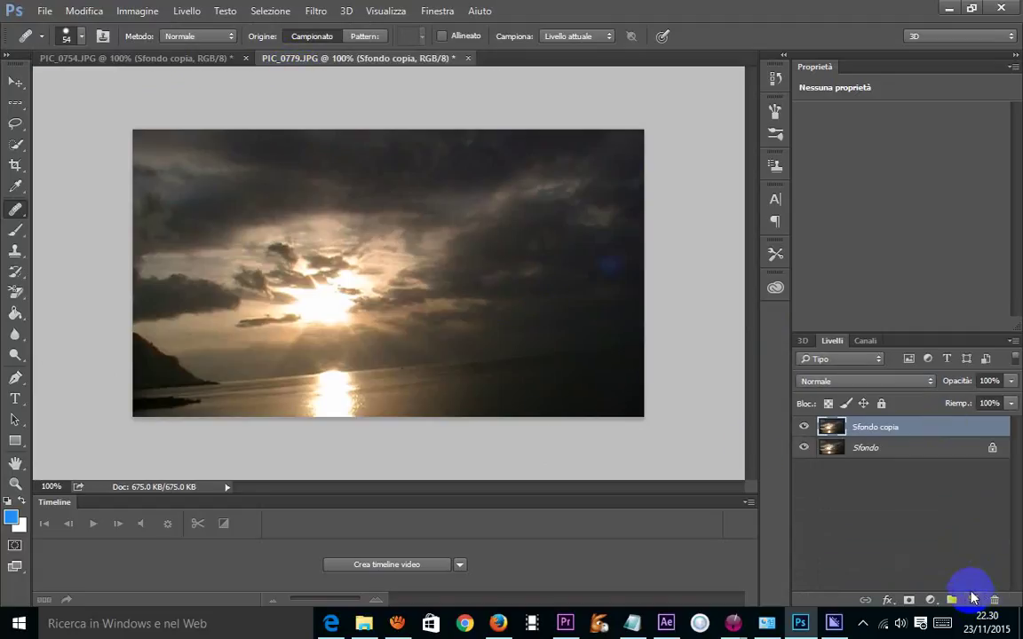
pyautogui.keyDown('alt'); pyautogui.click(281, 252); pyautogui.keyUp('alt')
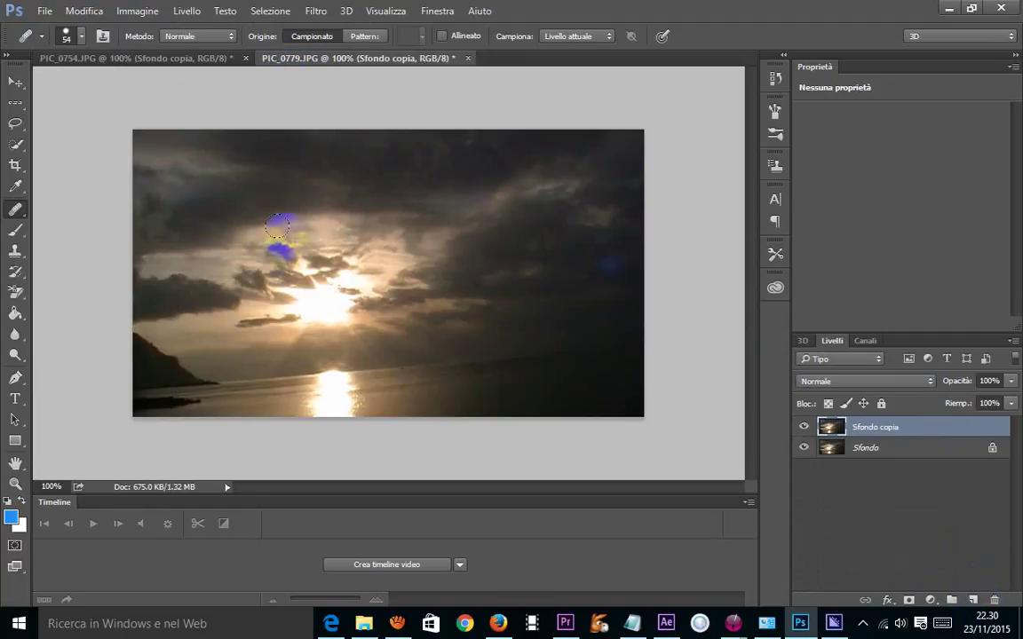
# Render Filtro > Rendering > Nuvole clouds across the Sfondo copia layer
pyautogui.click(325, 18)
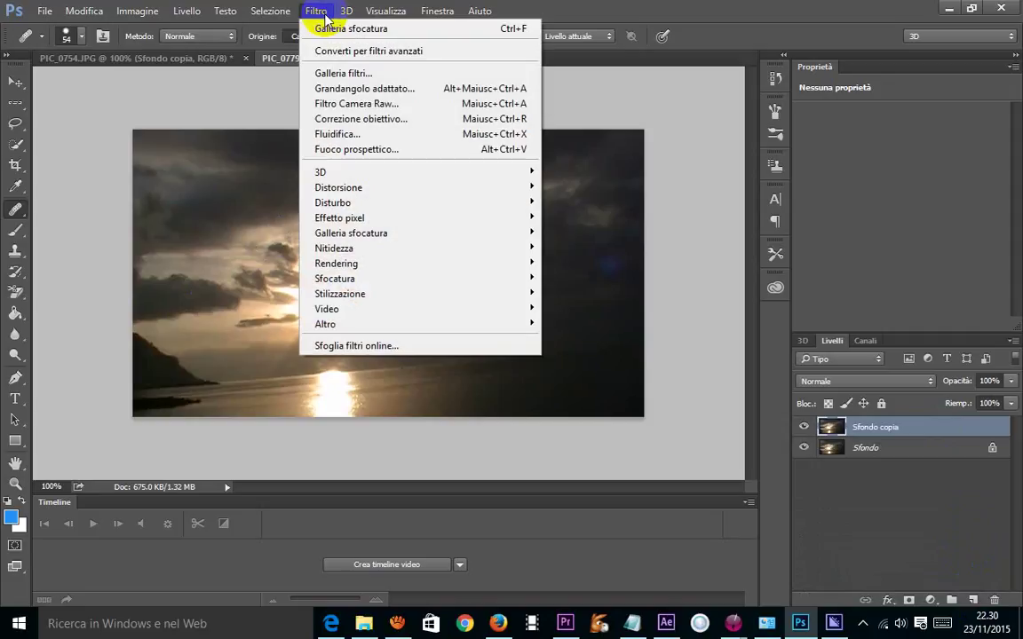
pyautogui.moveTo(335, 264)
pyautogui.click(576, 264)
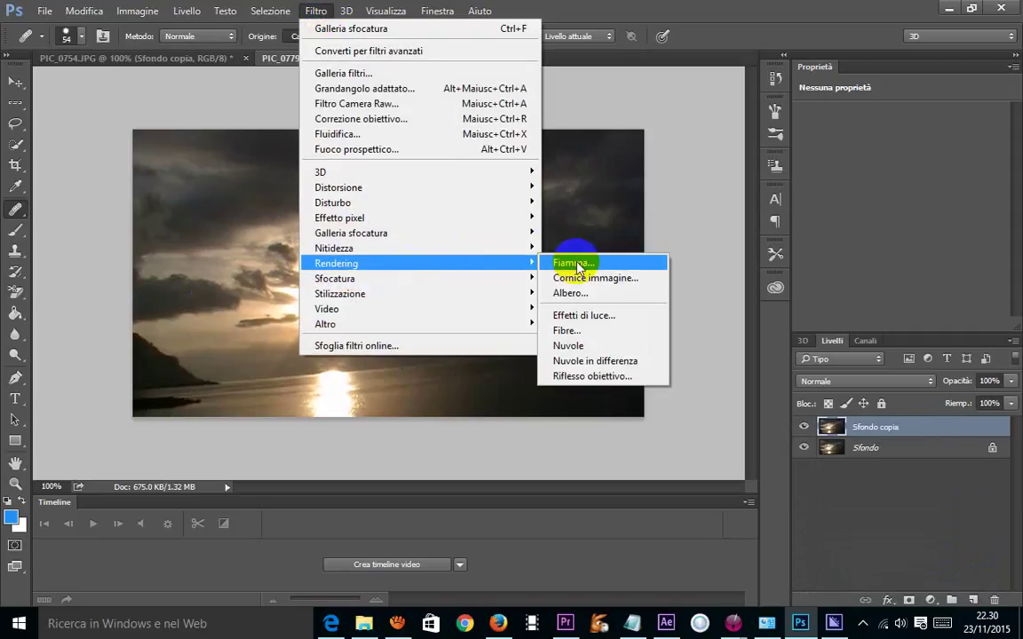
pyautogui.click(602, 349)
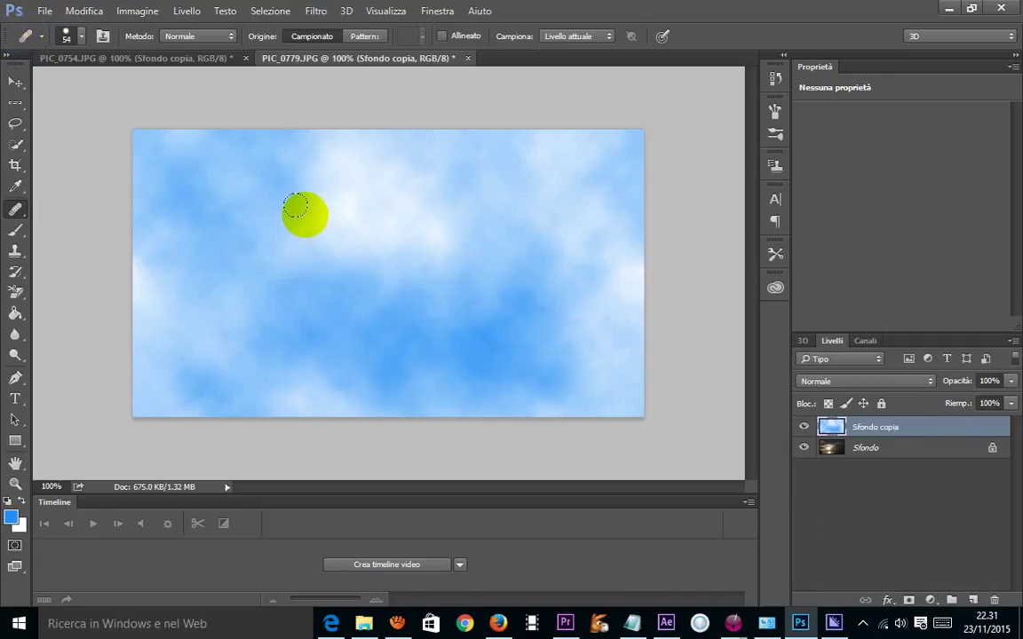
pyautogui.click(296, 206)
pyautogui.click(441, 246)
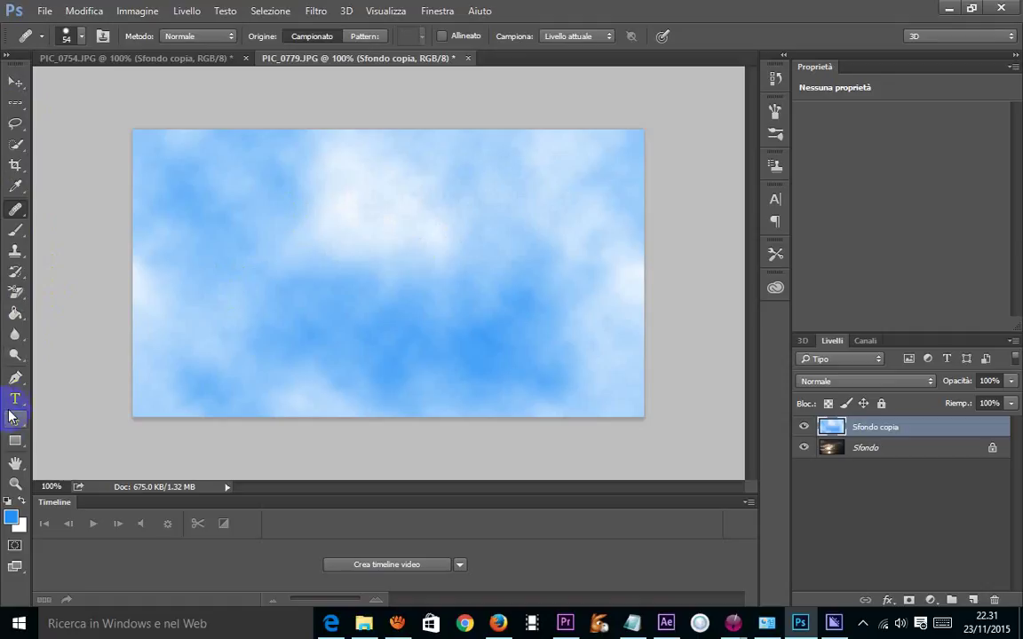
# Add the word 'test' as a blue 72 pt Myriad Pro text layer near the centre
pyautogui.click(15, 399)
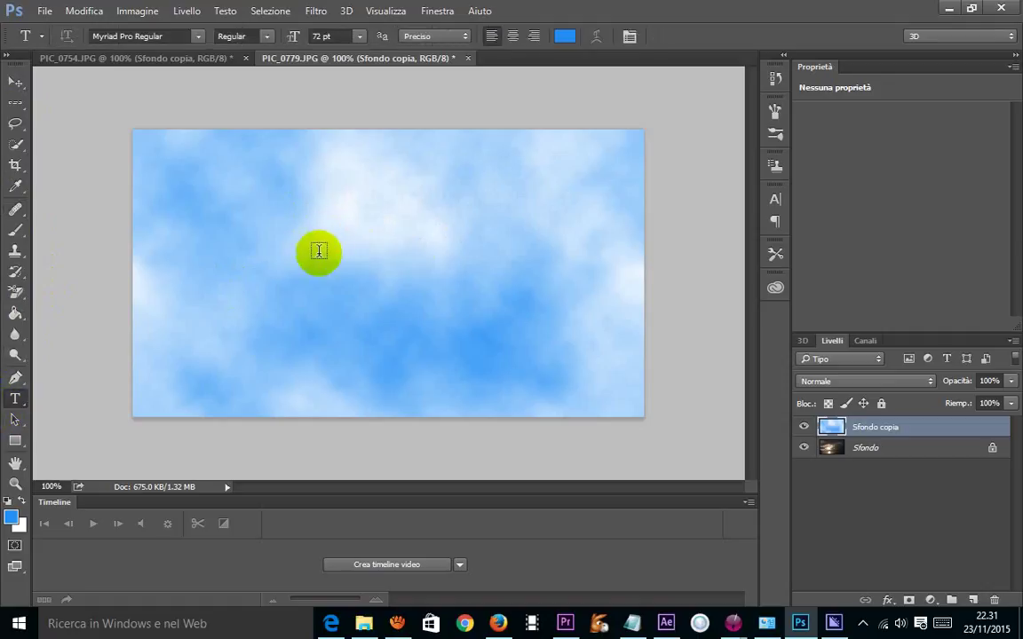
pyautogui.click(305, 272)
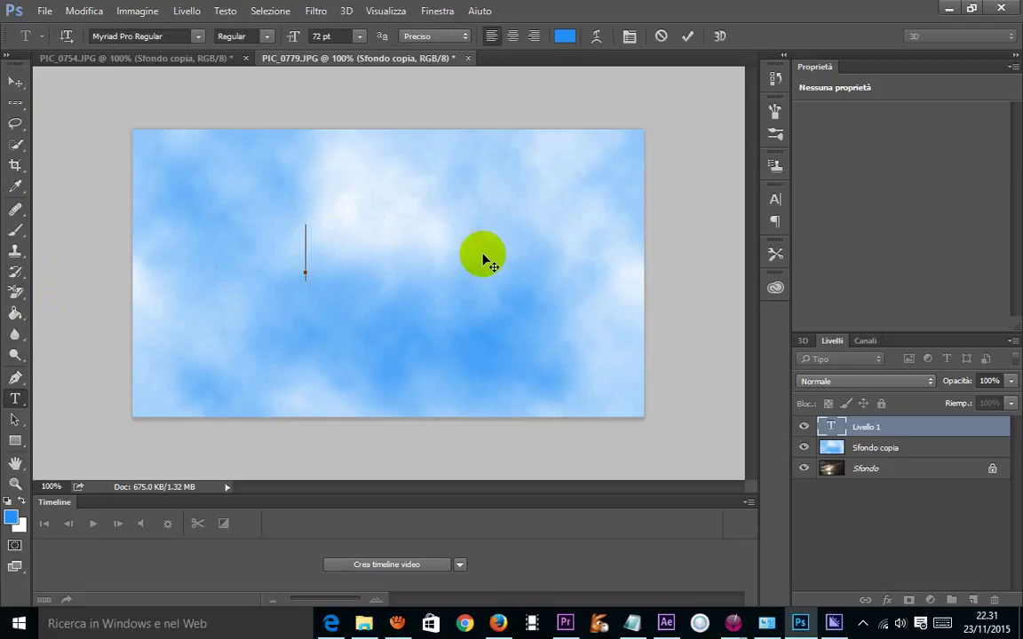
pyautogui.write('tes')
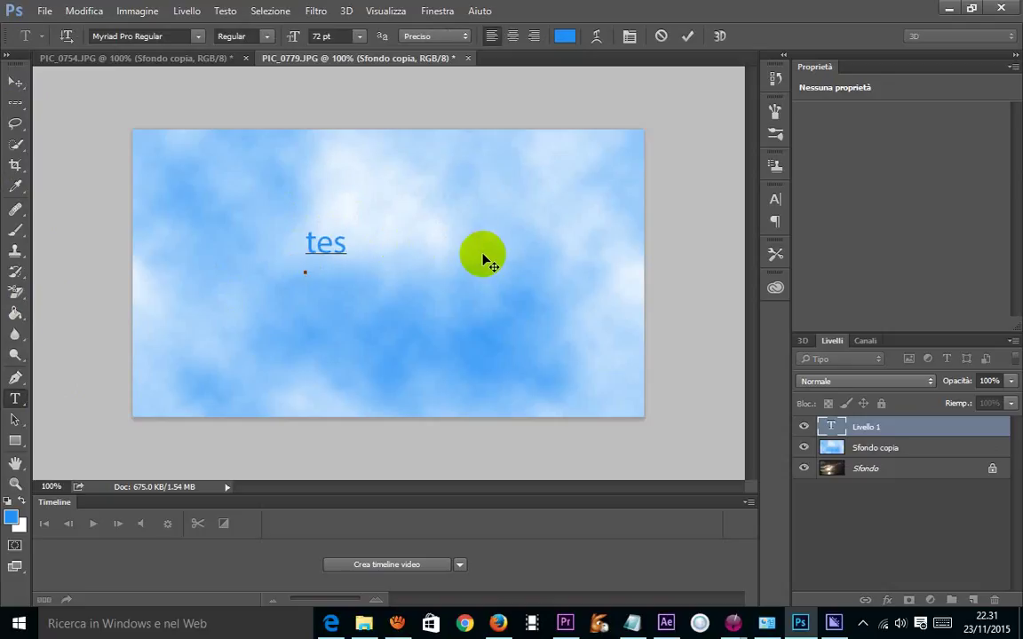
pyautogui.write('t')
pyautogui.moveTo(388, 263); pyautogui.dragTo(442, 302)
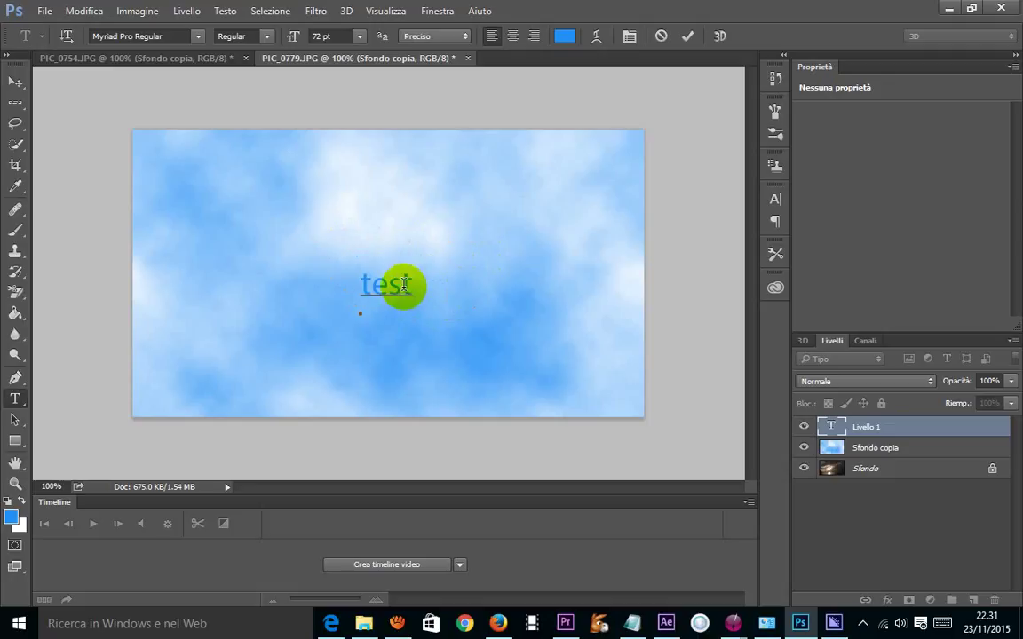
pyautogui.click(687, 35)
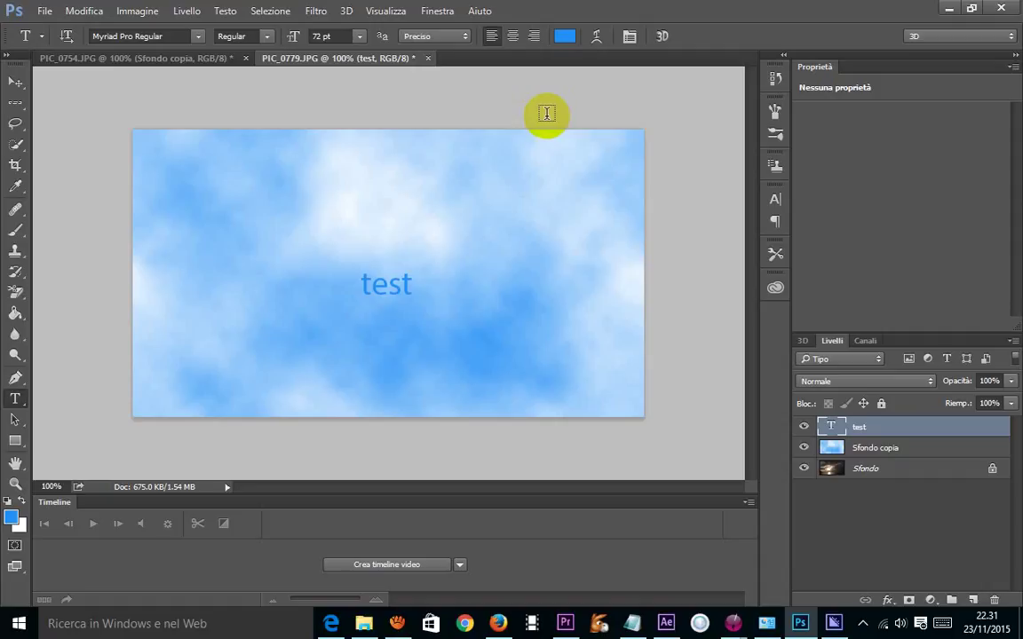
# Move the Sfondo copia clouds layer above the test text layer
pyautogui.click(854, 449)
pyautogui.click(858, 428)
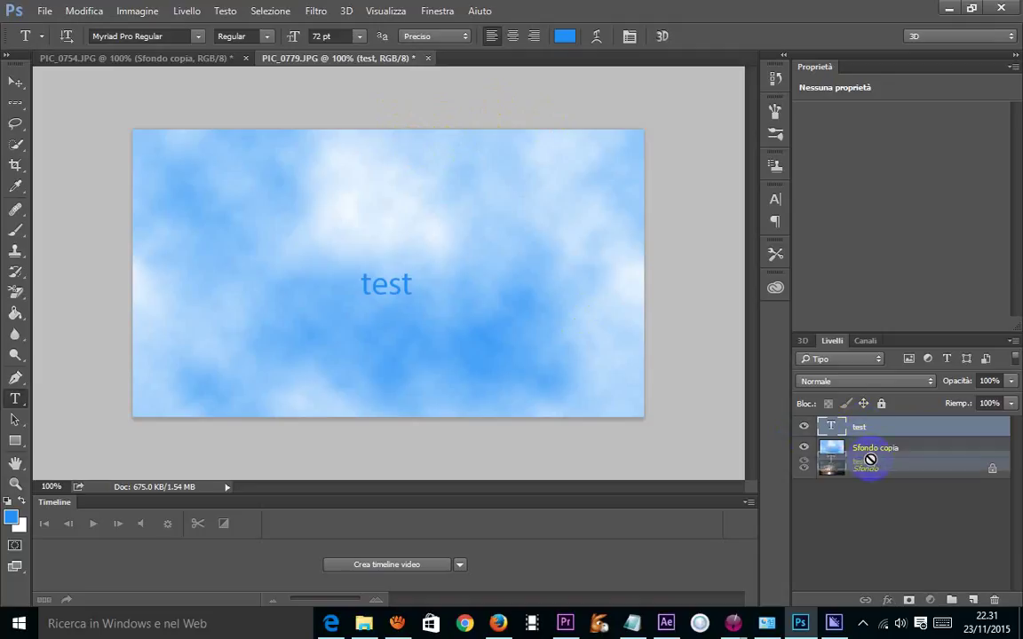
pyautogui.moveTo(860, 430)
pyautogui.mouseDown()
pyautogui.moveTo(870, 463)
pyautogui.moveTo(861, 425)
pyautogui.mouseUp()
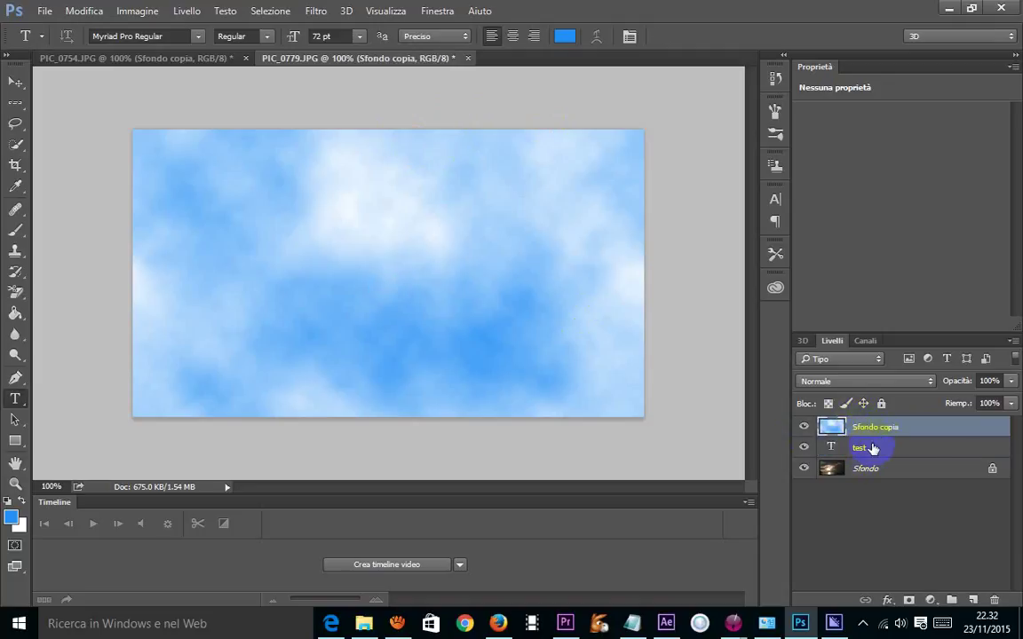
pyautogui.click(869, 452)
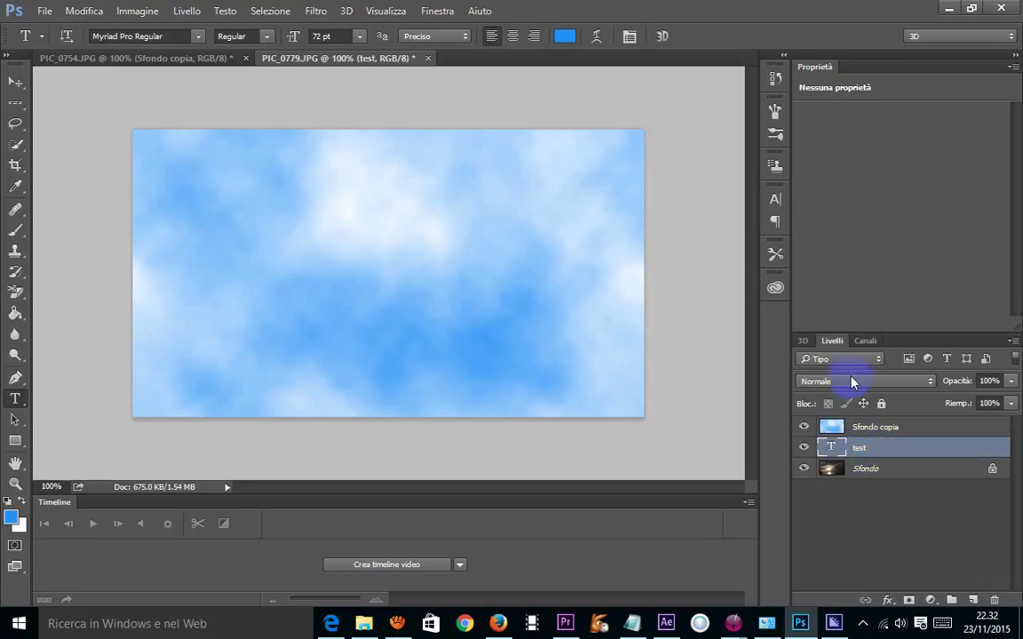
# Cycle through the test layer's blend modes, starting from Luminosità
pyautogui.click(851, 382)
pyautogui.click(849, 364)
pyautogui.scroll(1, 849, 381)
pyautogui.scroll(2, 849, 382)
pyautogui.scroll(1, 850, 382)
pyautogui.scroll(1, 849, 382)
pyautogui.scroll(1, 849, 382)
pyautogui.scroll(1, 849, 382)
pyautogui.scroll(2, 849, 381)
pyautogui.scroll(3, 849, 381)
pyautogui.scroll(3, 850, 382)
pyautogui.scroll(2, 849, 383)
pyautogui.scroll(2, 849, 384)
# Blend the clouds layer in Luce soffusa mode after trying Luminosità and others
pyautogui.click(843, 428)
pyautogui.click(849, 384)
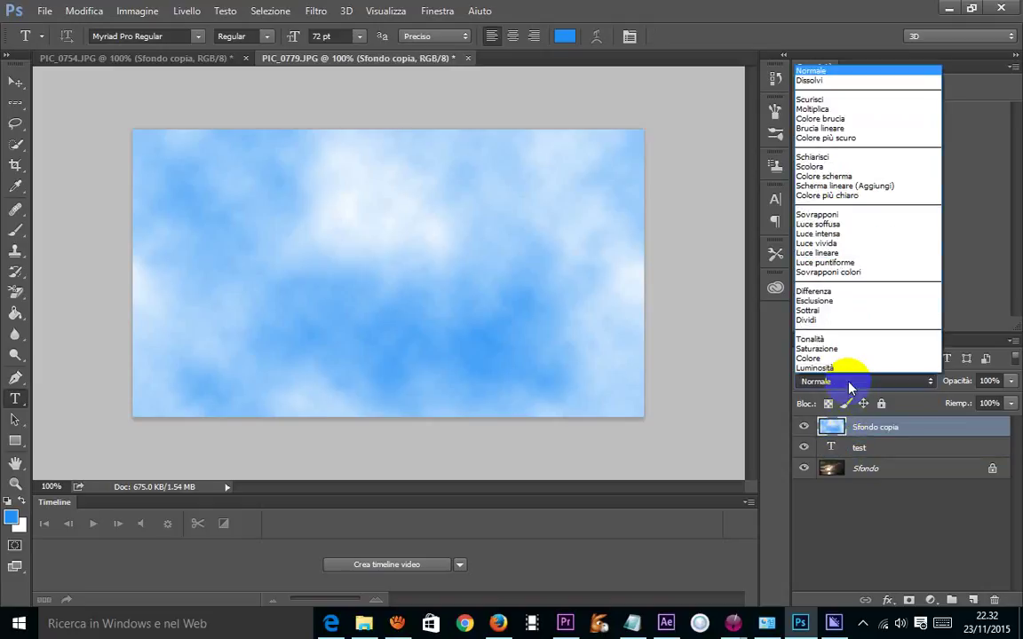
pyautogui.click(850, 367)
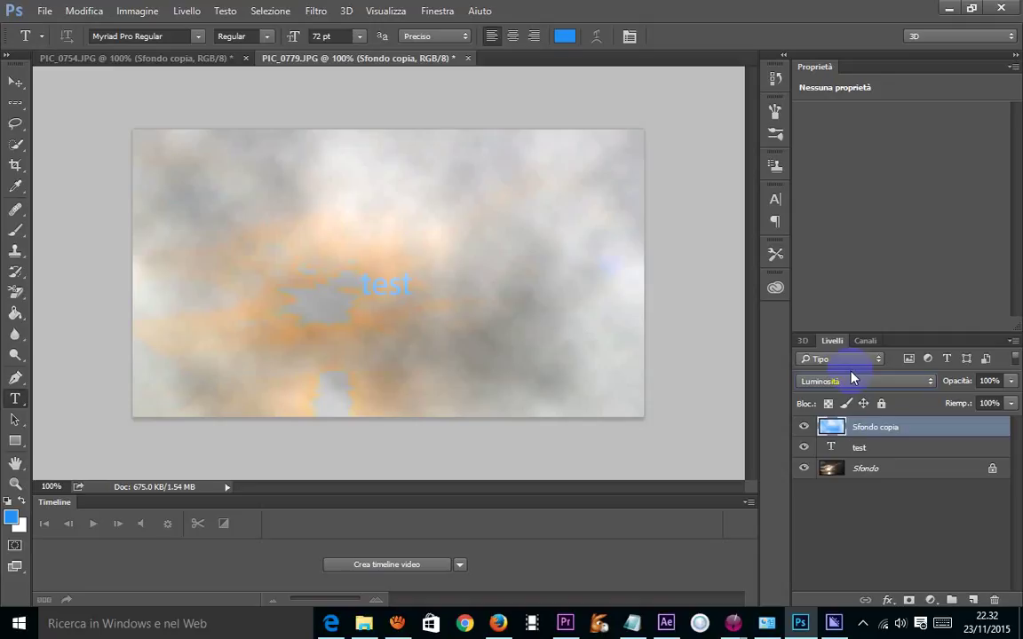
pyautogui.scroll(2, 845, 382)
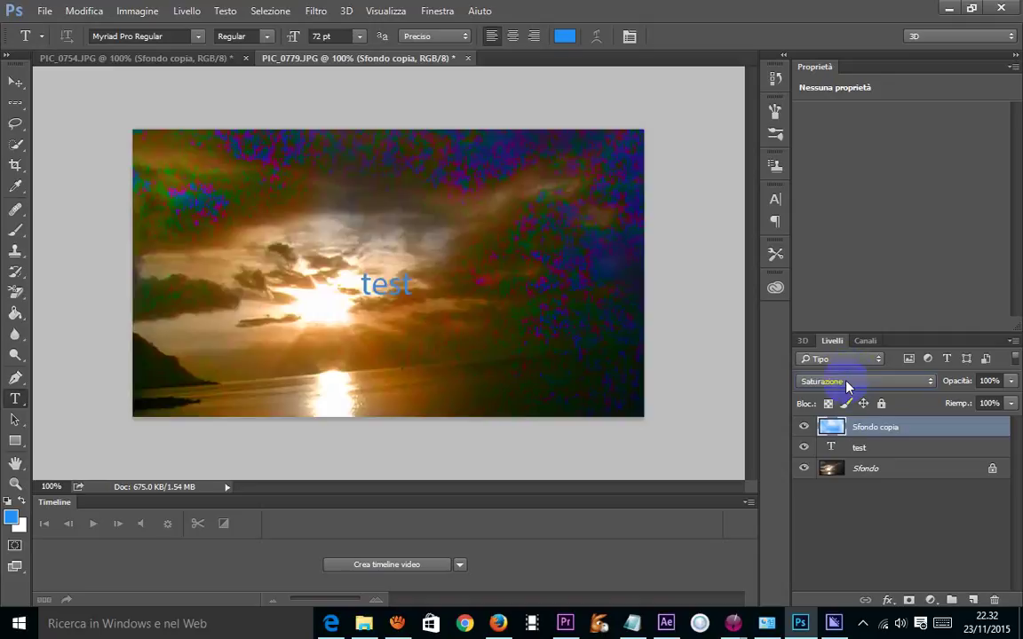
pyautogui.scroll(1, 847, 386)
pyautogui.scroll(1, 847, 386)
pyautogui.scroll(1, 847, 386)
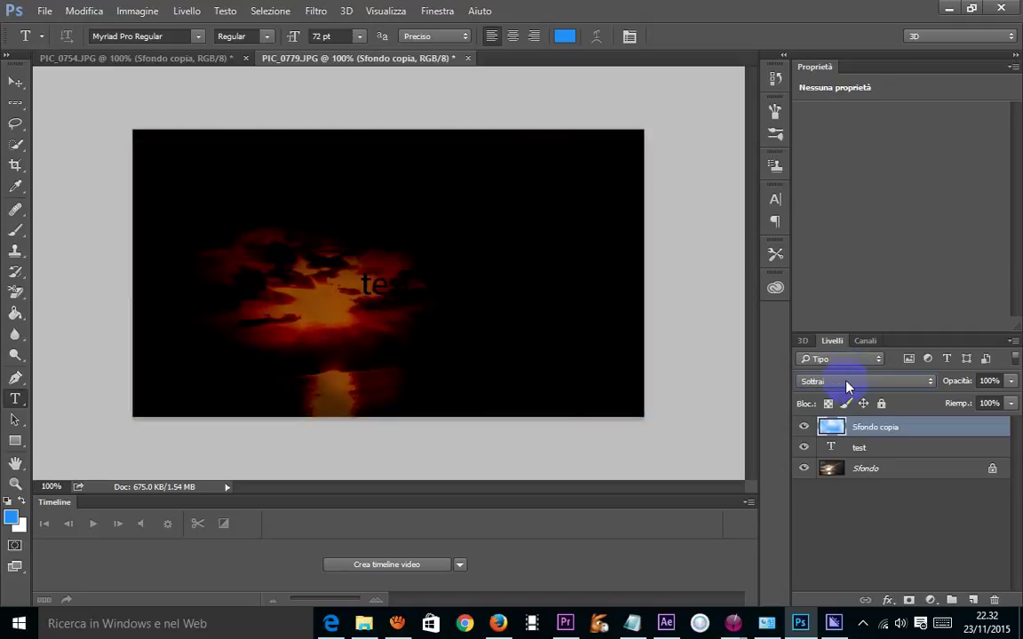
pyautogui.scroll(2, 846, 385)
pyautogui.scroll(1, 846, 386)
pyautogui.scroll(1, 847, 386)
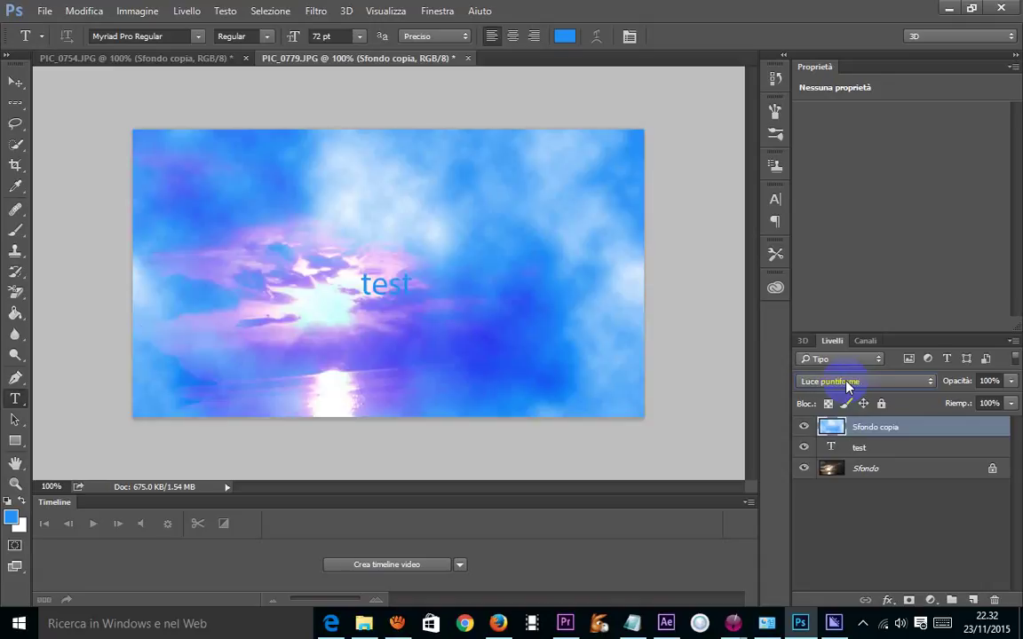
pyautogui.scroll(1, 846, 385)
pyautogui.scroll(1, 846, 384)
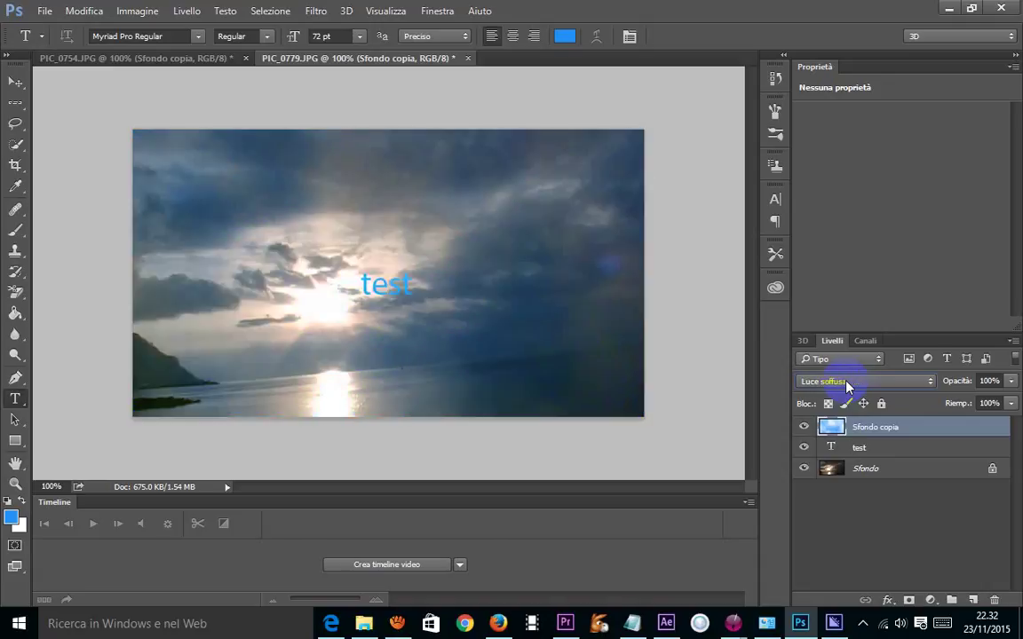
pyautogui.scroll(2, 847, 385)
pyautogui.scroll(-2, 847, 385)
pyautogui.scroll(1, 847, 386)
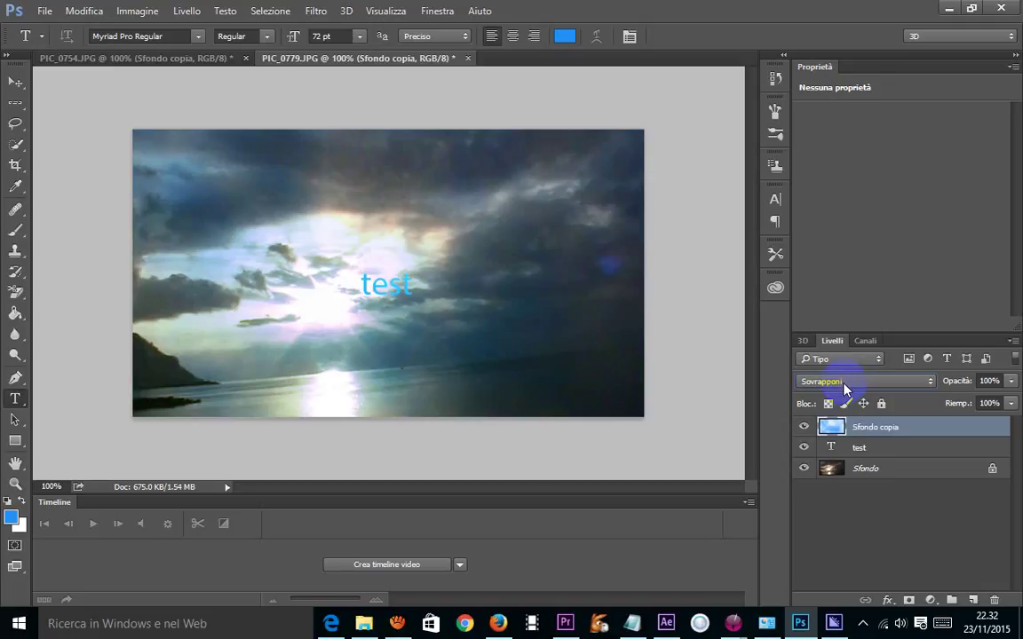
pyautogui.scroll(-1, 847, 388)
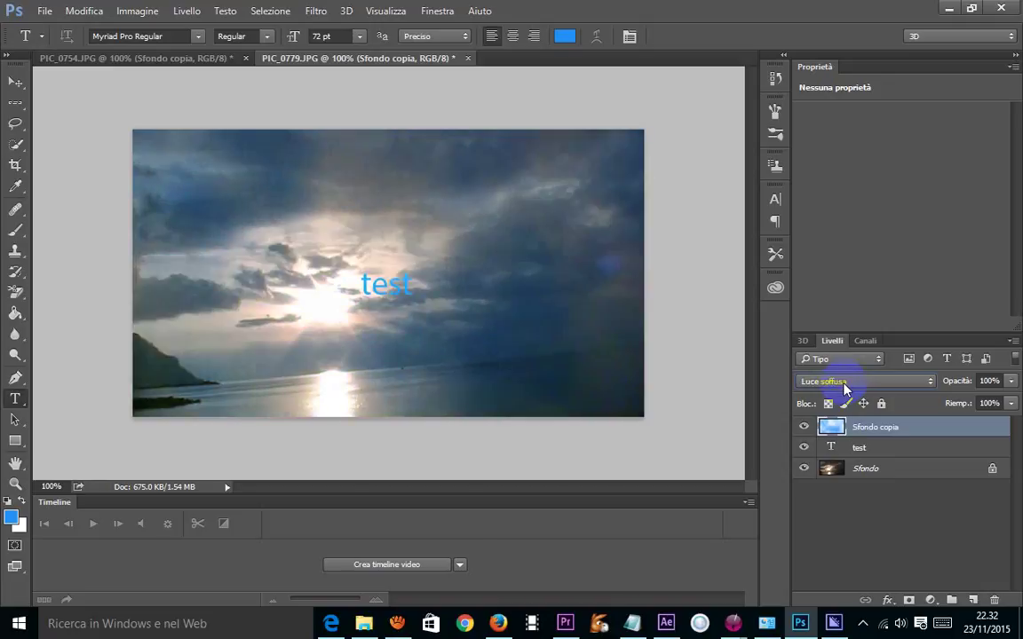
pyautogui.scroll(10, 846, 388)
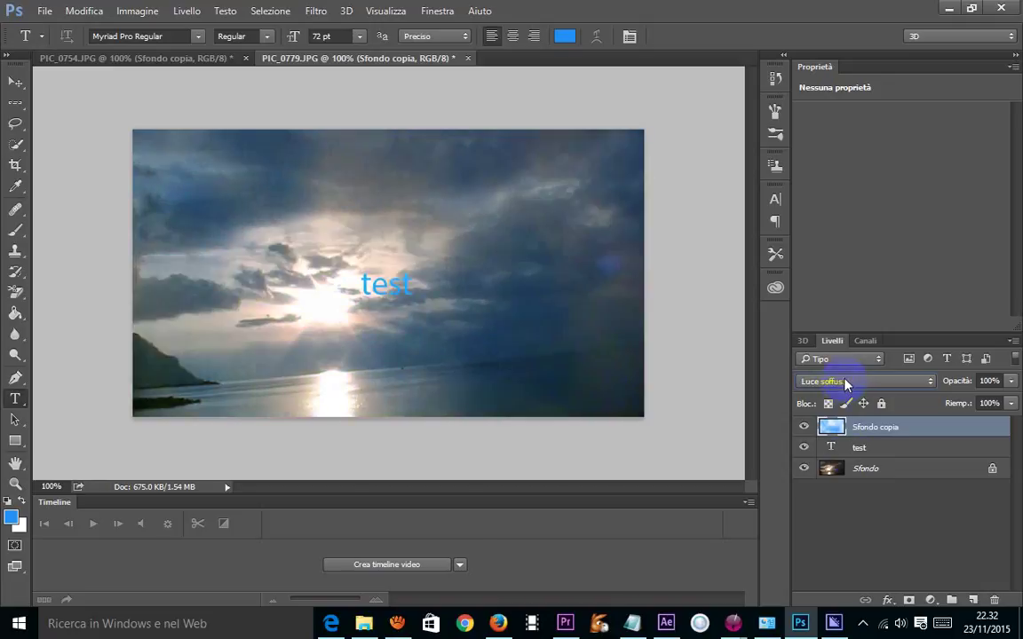
pyautogui.click(864, 469)
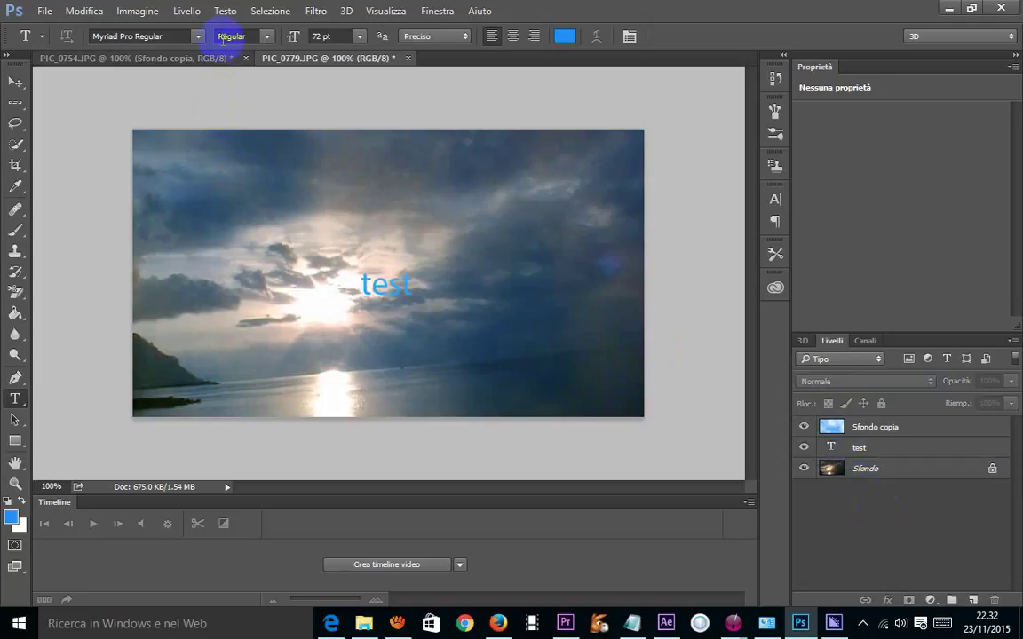
# Drag the blurred tree layer from PIC_0754 into the PIC_0779 canvas as its top layer
pyautogui.click(187, 59)
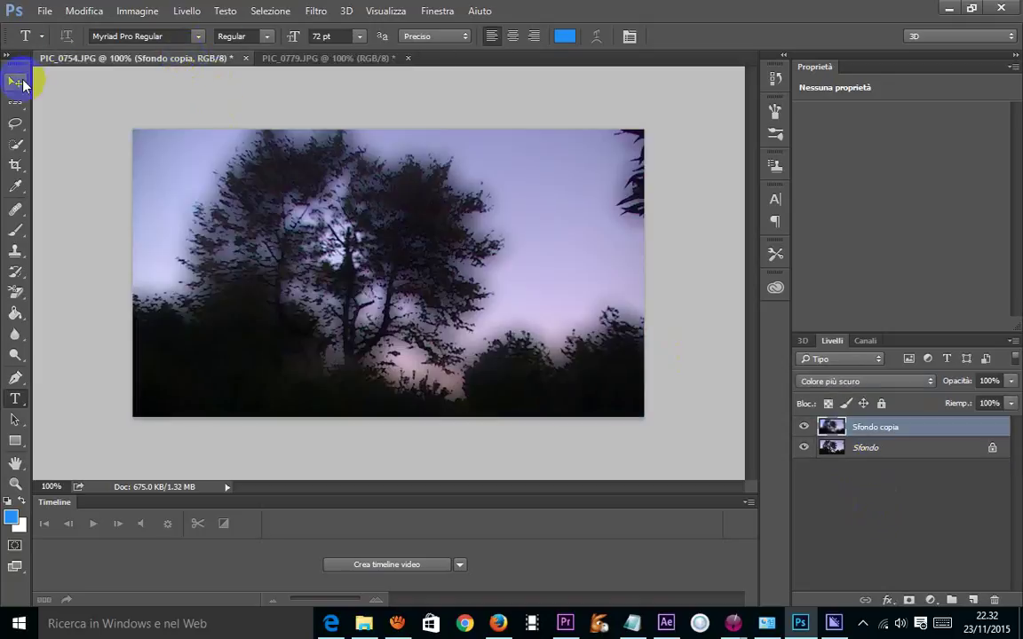
pyautogui.click(17, 82)
pyautogui.moveTo(384, 282); pyautogui.dragTo(201, 42)
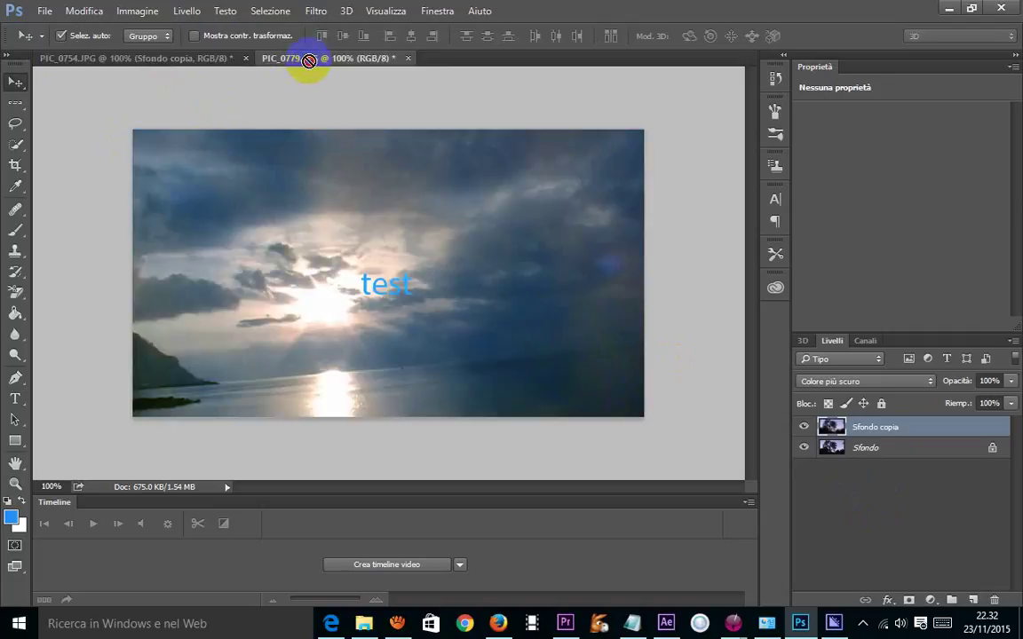
pyautogui.moveTo(201, 41)
pyautogui.mouseDown()
pyautogui.moveTo(340, 224)
pyautogui.moveTo(347, 289)
pyautogui.moveTo(331, 233)
pyautogui.mouseUp()
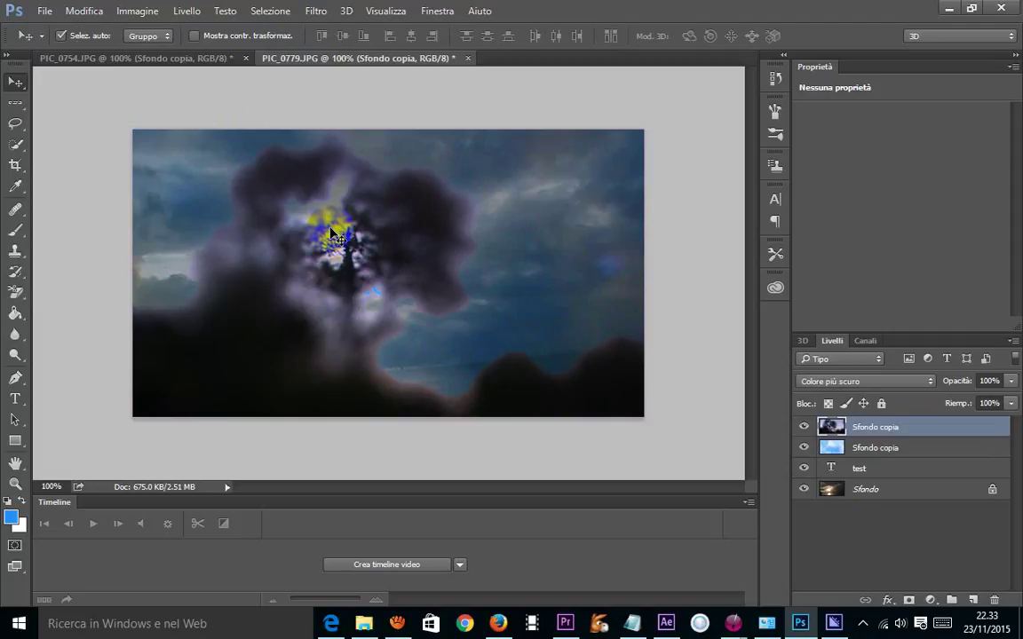
pyautogui.hotkey('ctrl', 'z')
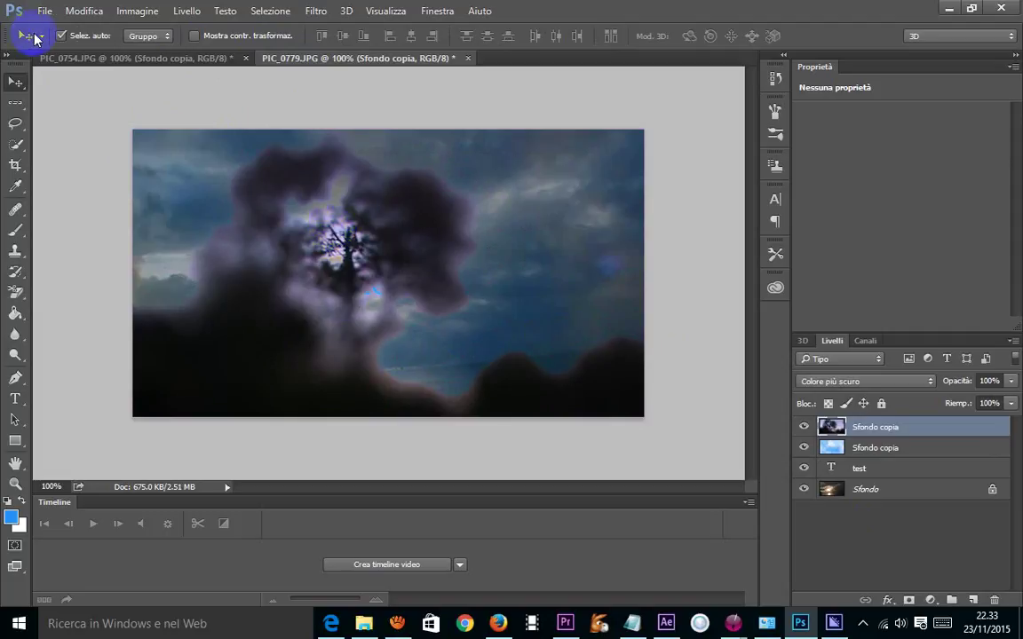
# Quick-export the composite as PIC_0779.png to the Desktop
pyautogui.click(42, 11)
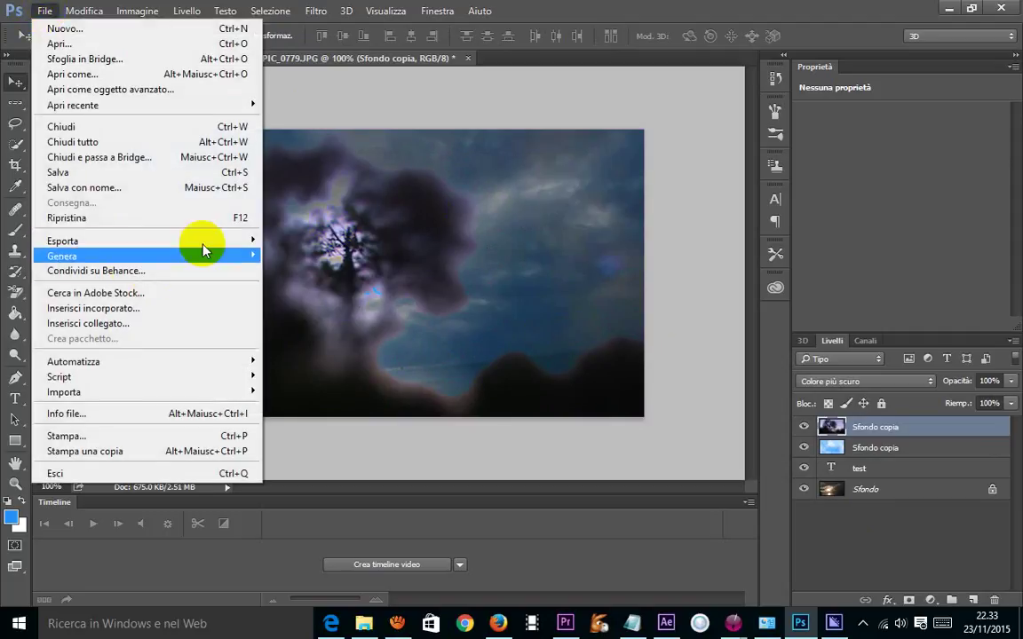
pyautogui.moveTo(62, 241)
pyautogui.click(336, 239)
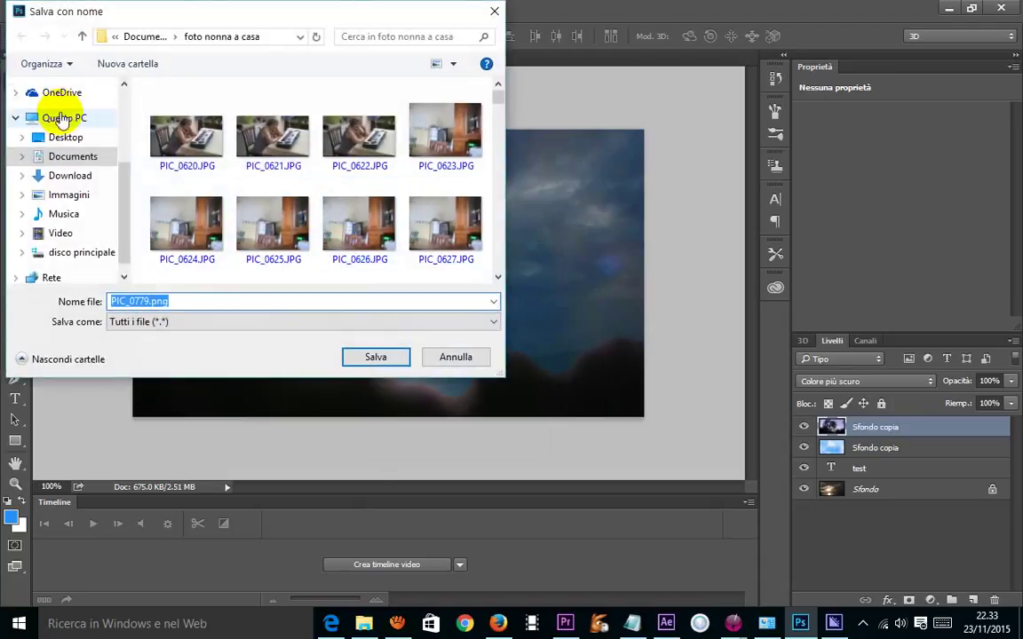
pyautogui.click(66, 138)
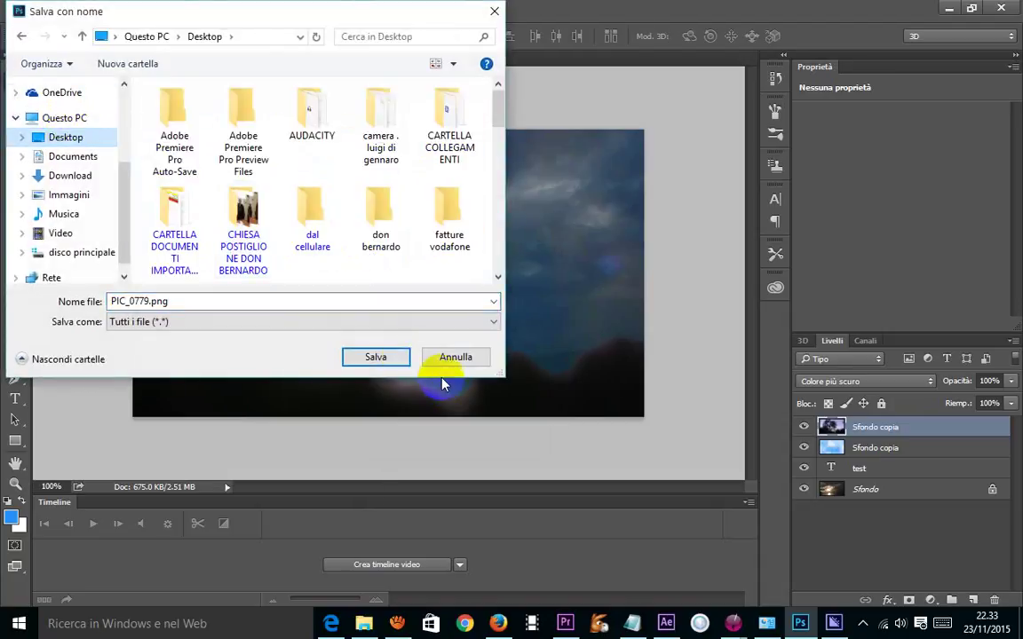
pyautogui.click(397, 363)
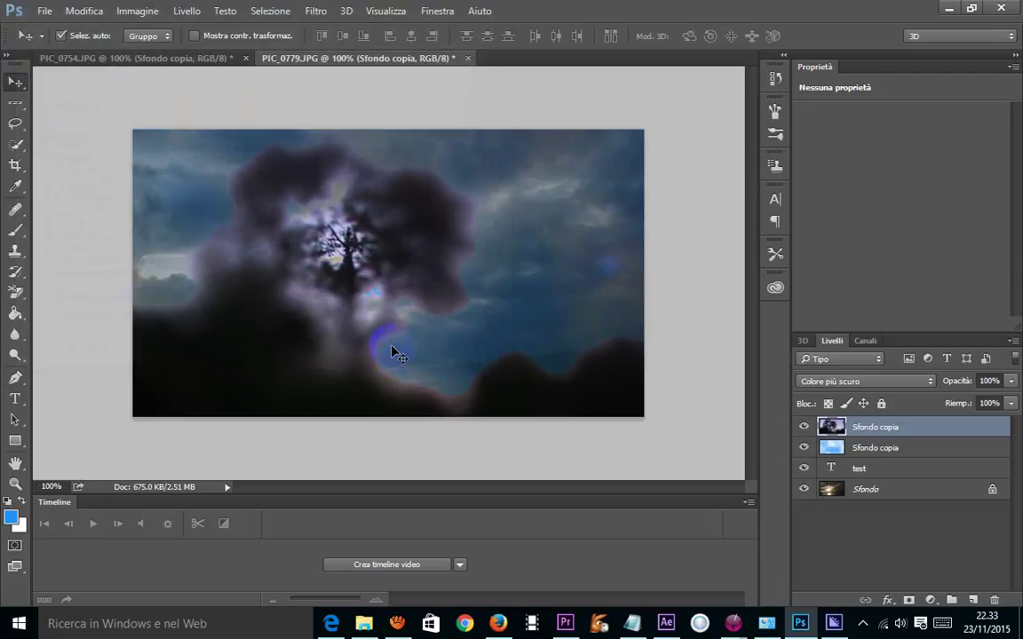
# Add a Mostra tutto layer mask to the top tree layer, with 65% density and 46.4 px feather
pyautogui.click(266, 11)
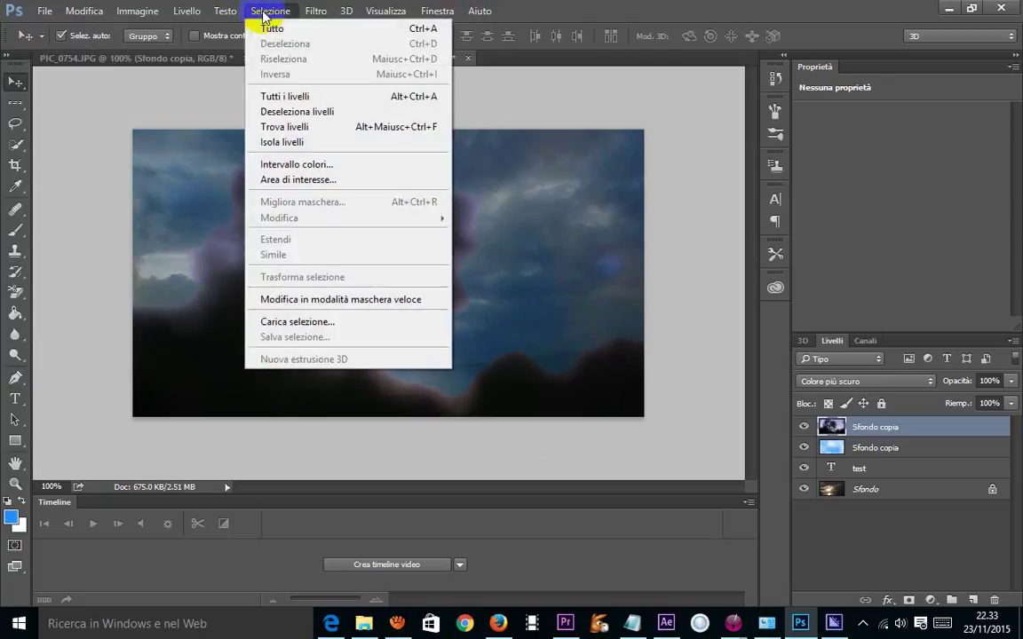
pyautogui.moveTo(186, 11)
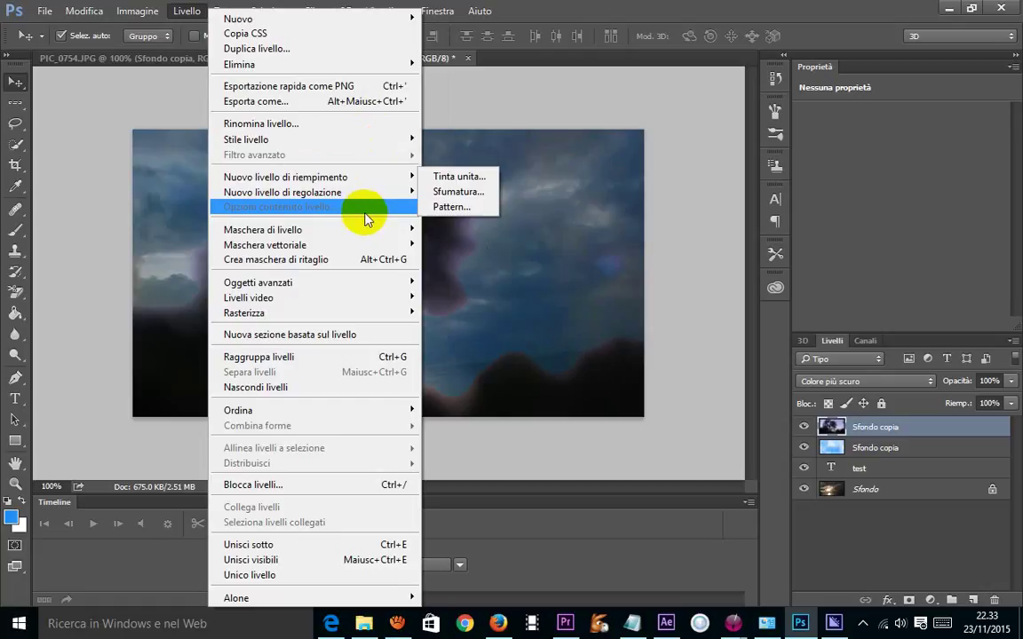
pyautogui.moveTo(263, 231)
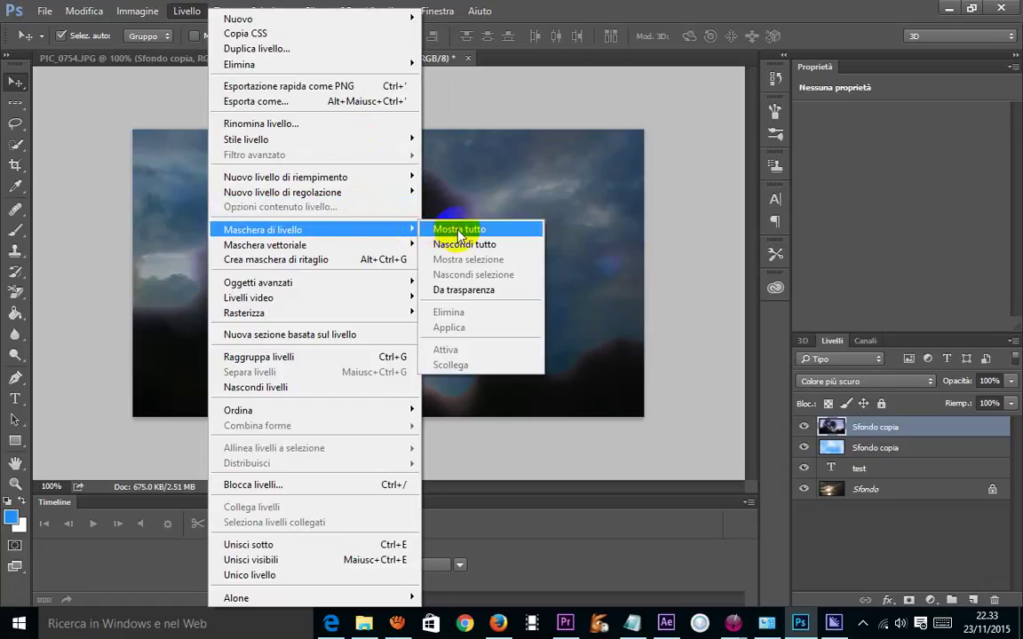
pyautogui.click(459, 230)
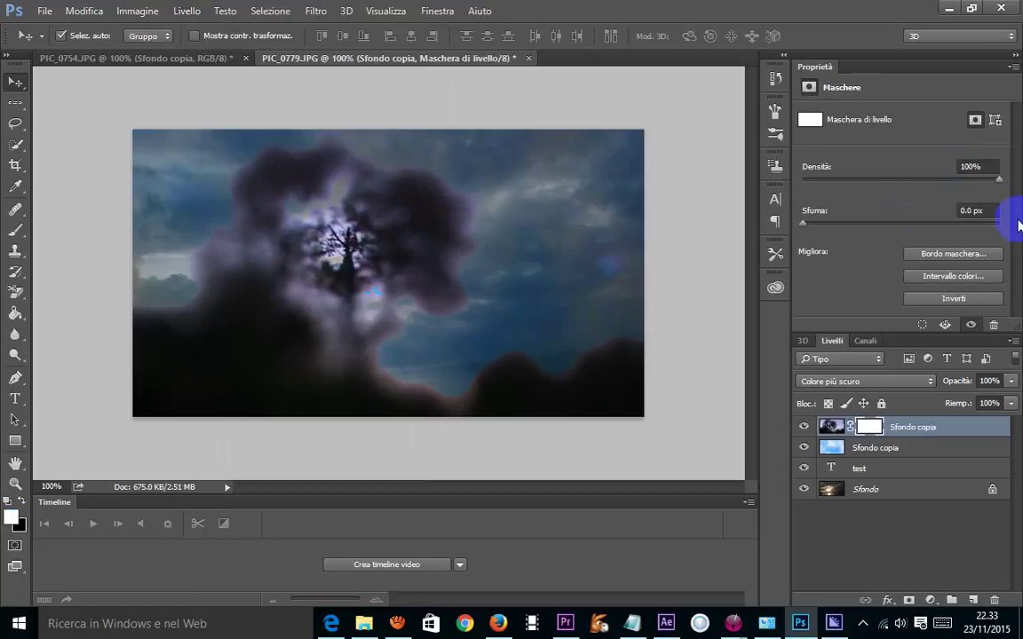
pyautogui.click(964, 179)
pyautogui.moveTo(965, 179); pyautogui.dragTo(933, 178)
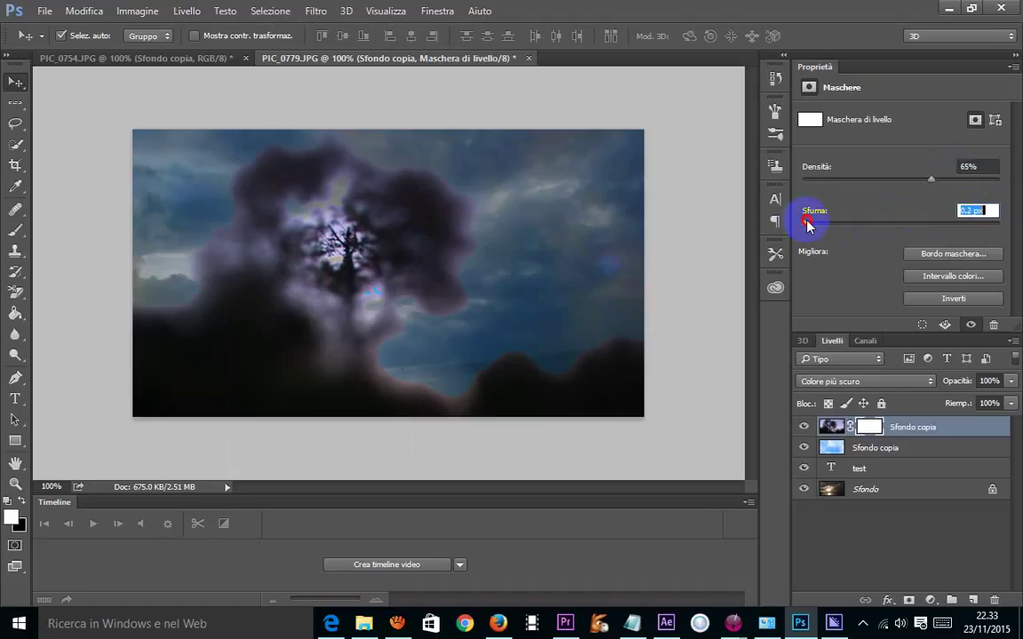
pyautogui.moveTo(804, 222); pyautogui.dragTo(908, 224)
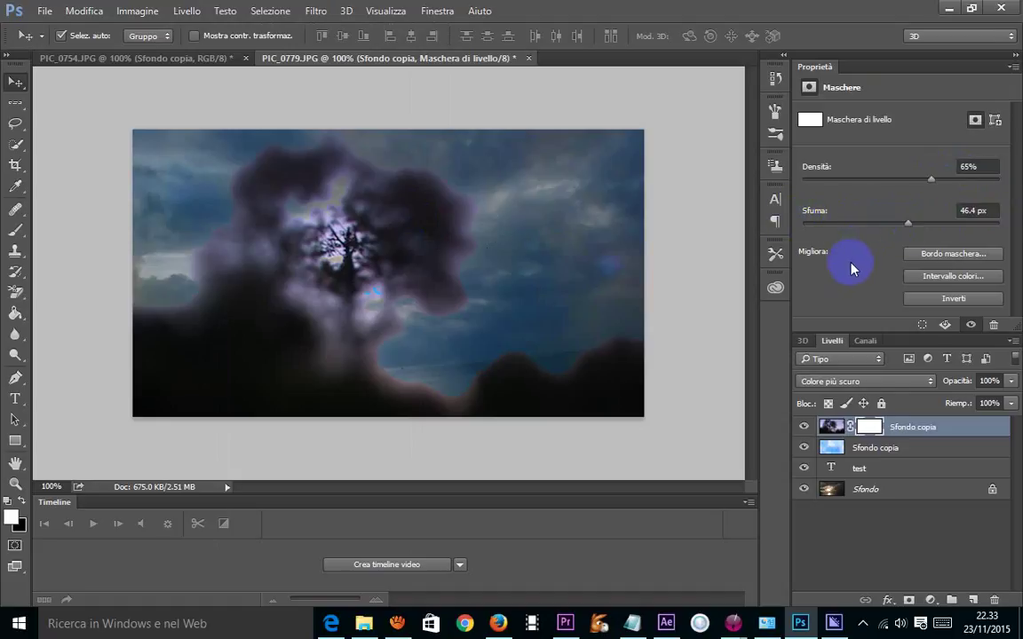
# Refine the tree mask edge: 40.3 px radius, smoothing 48, 45.4 px feather, 68% contrast
pyautogui.click(954, 255)
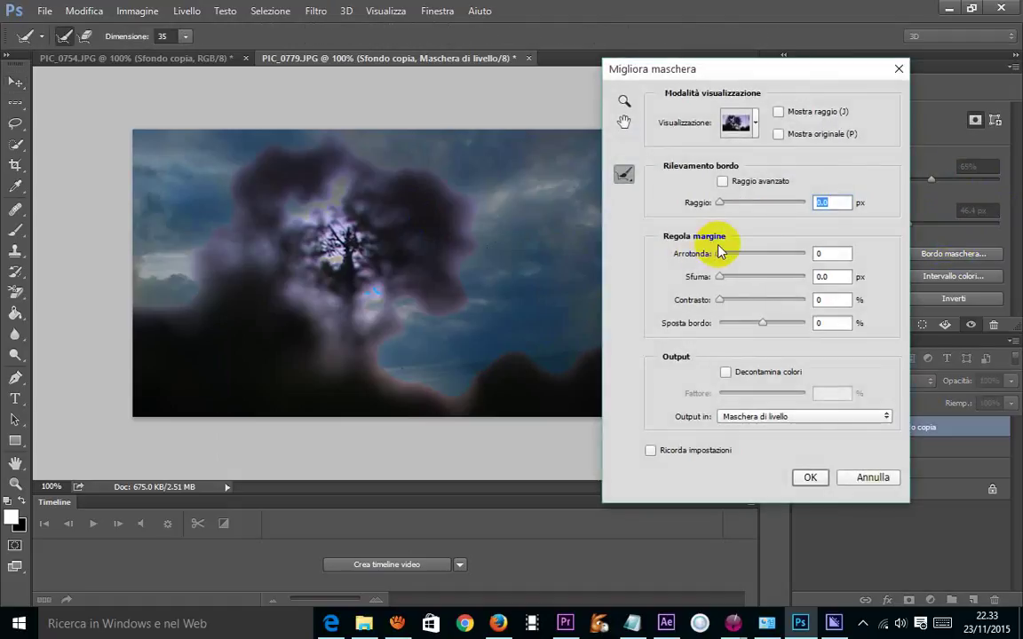
pyautogui.moveTo(737, 256)
pyautogui.mouseDown()
pyautogui.moveTo(760, 259)
pyautogui.moveTo(765, 278)
pyautogui.moveTo(721, 301)
pyautogui.moveTo(777, 304)
pyautogui.mouseUp()
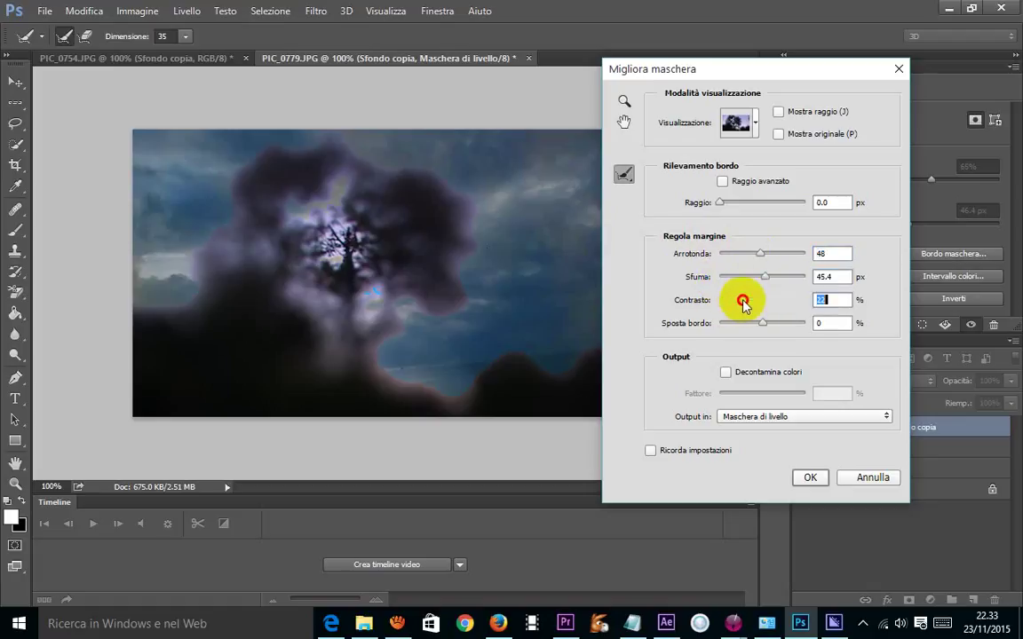
pyautogui.moveTo(720, 203); pyautogui.dragTo(768, 205)
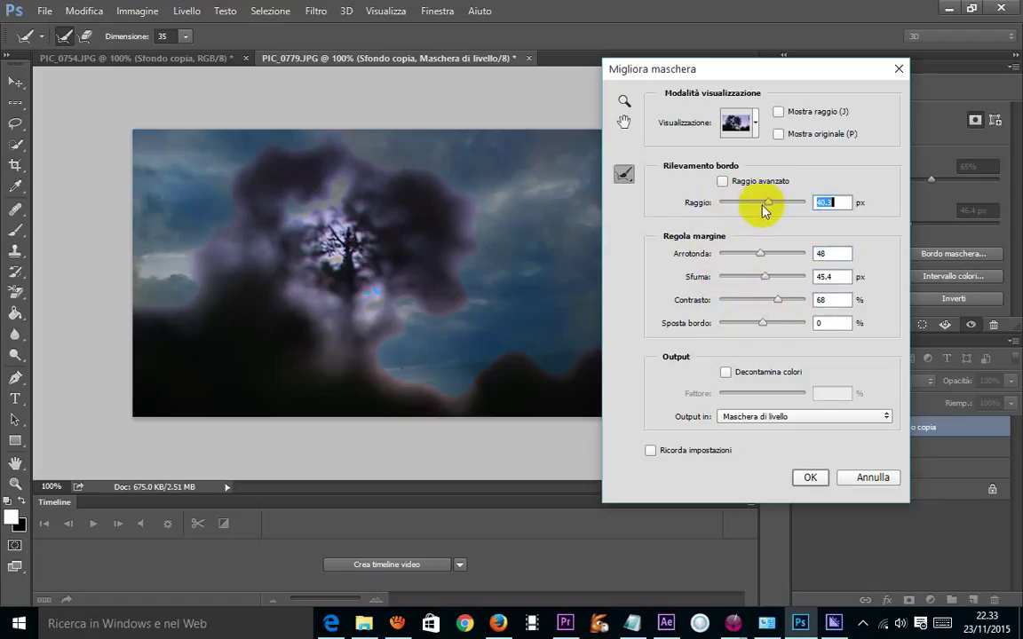
pyautogui.click(780, 112)
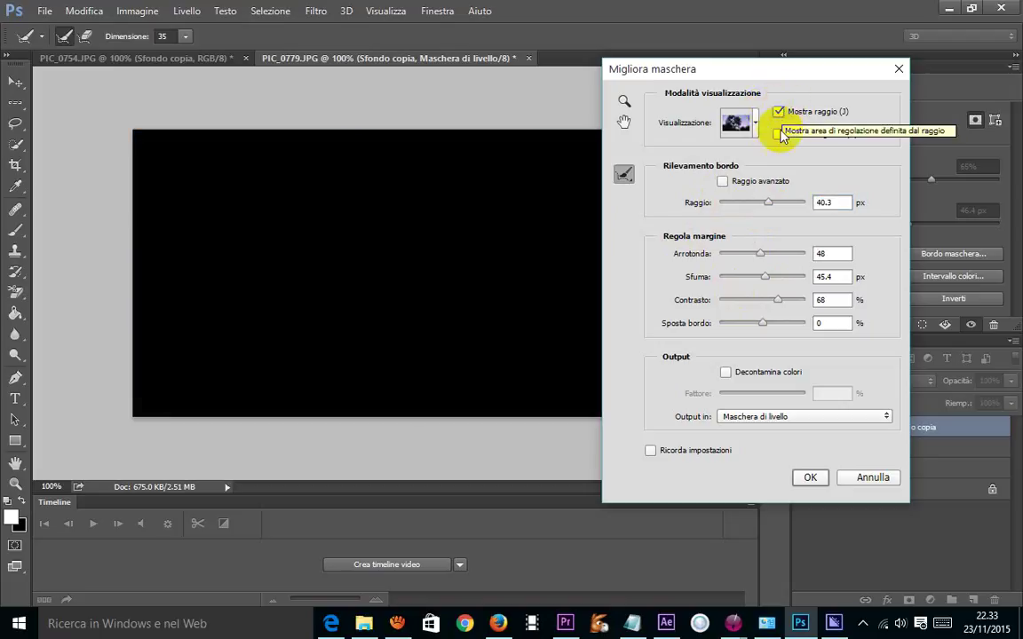
pyautogui.click(779, 134)
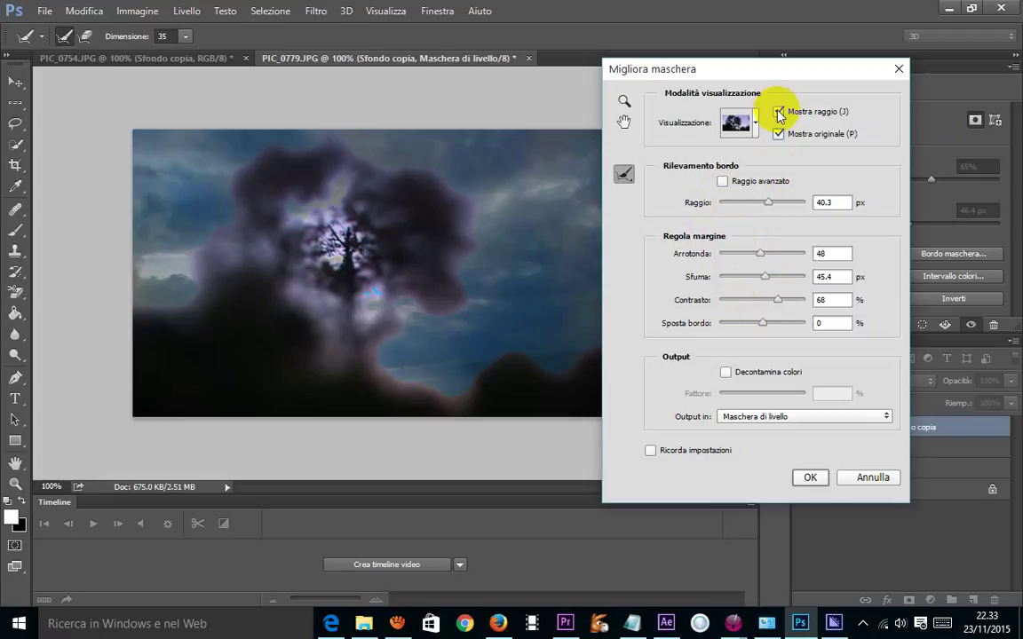
pyautogui.click(779, 113)
pyautogui.click(757, 127)
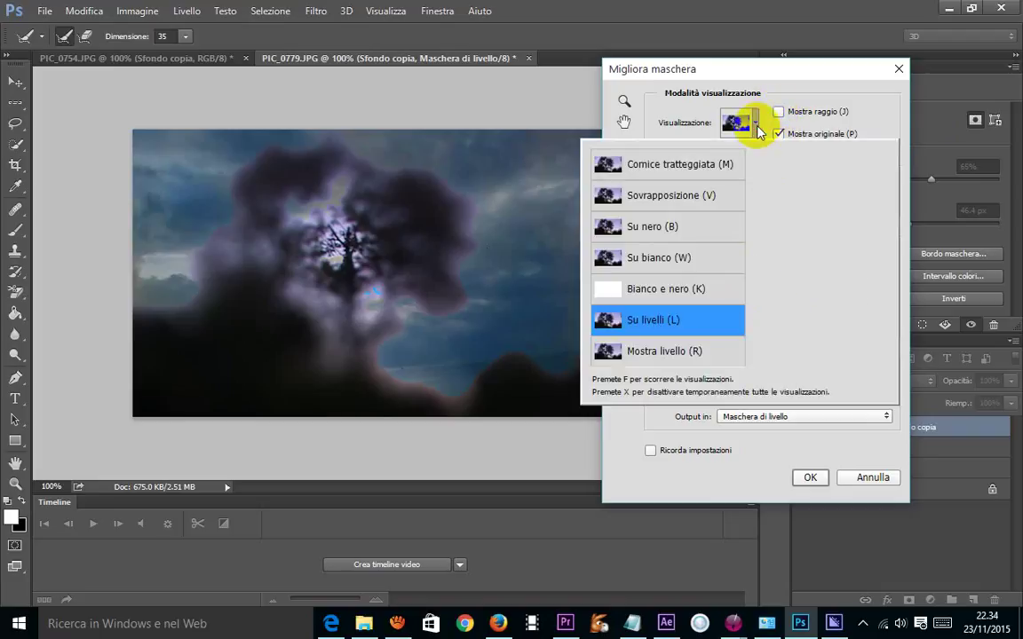
pyautogui.click(757, 129)
pyautogui.click(790, 138)
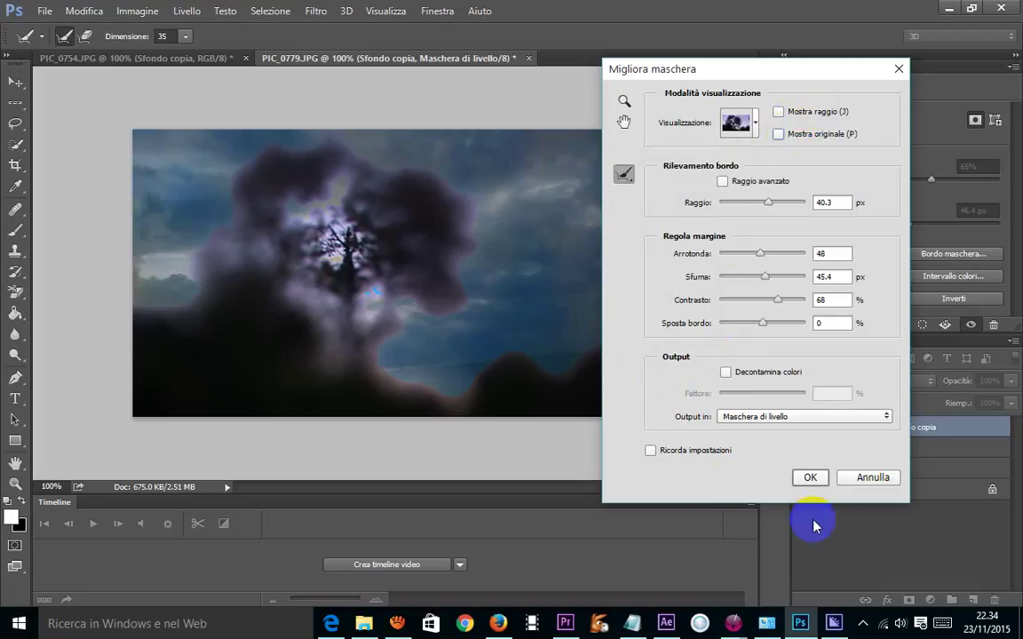
pyautogui.click(811, 478)
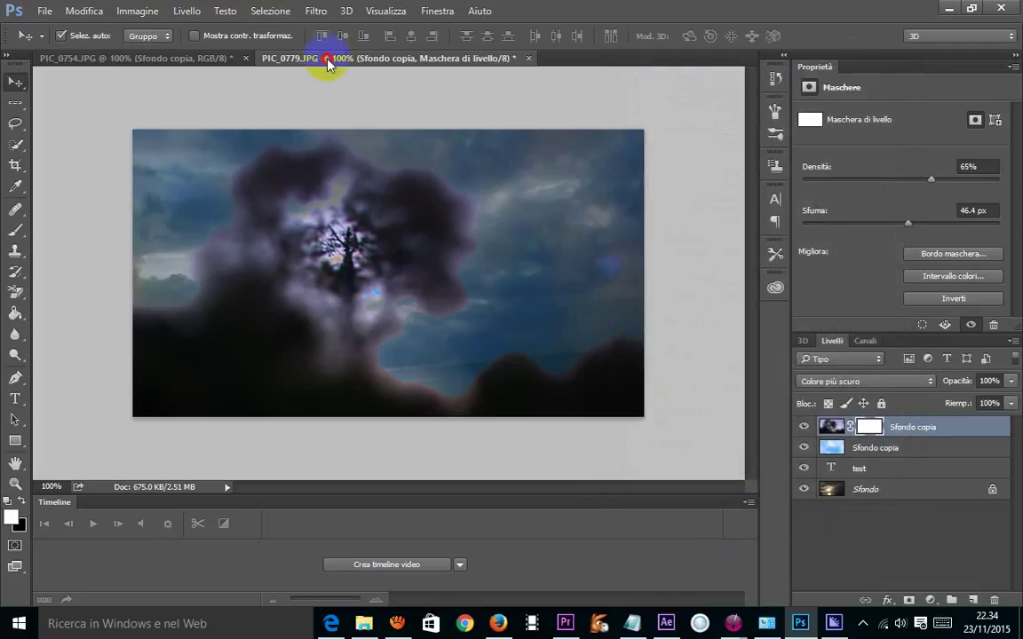
pyautogui.click(98, 57)
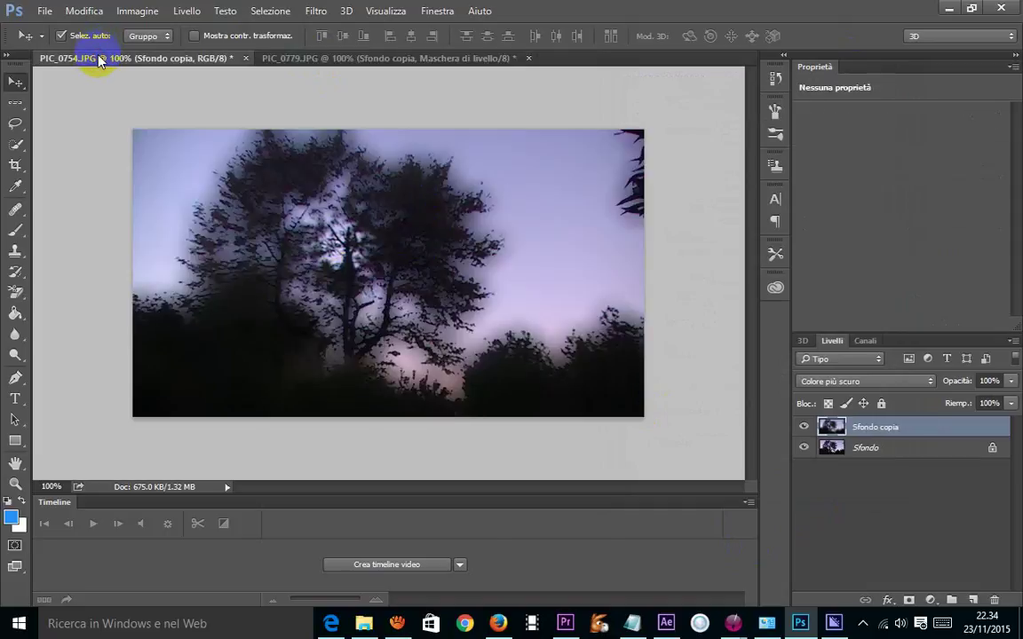
pyautogui.click(315, 58)
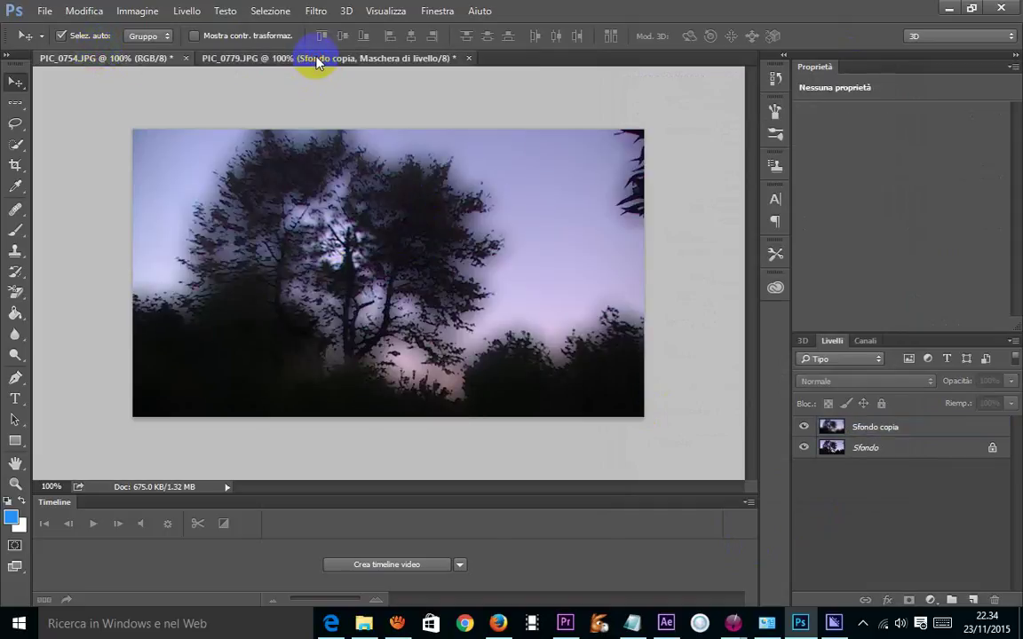
pyautogui.click(161, 60)
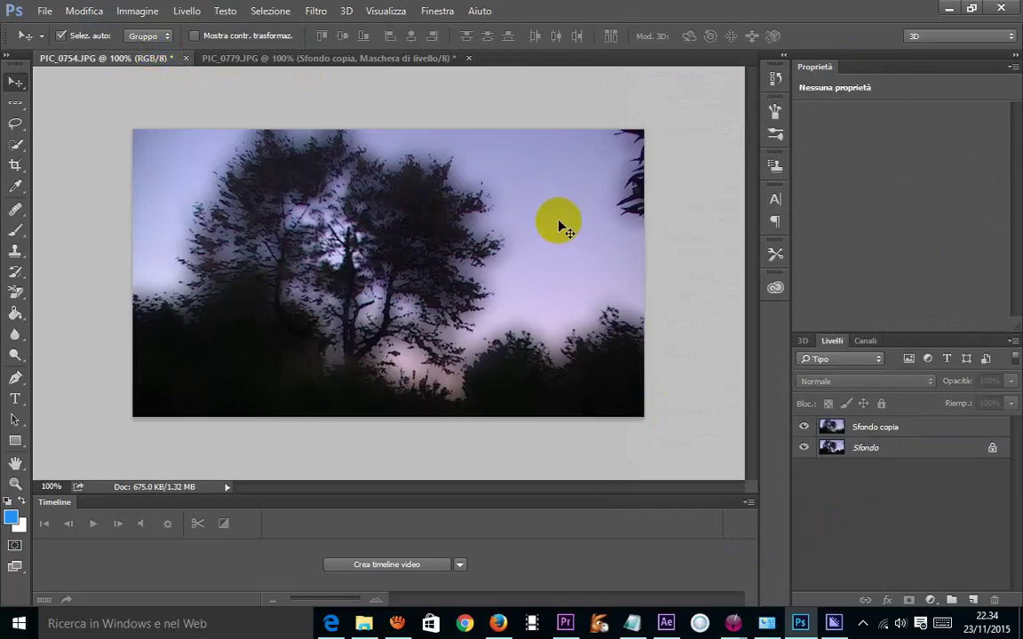
pyautogui.click(133, 338)
# Crop PIC_0754 to a tall, narrow section around the main tree
pyautogui.click(15, 165)
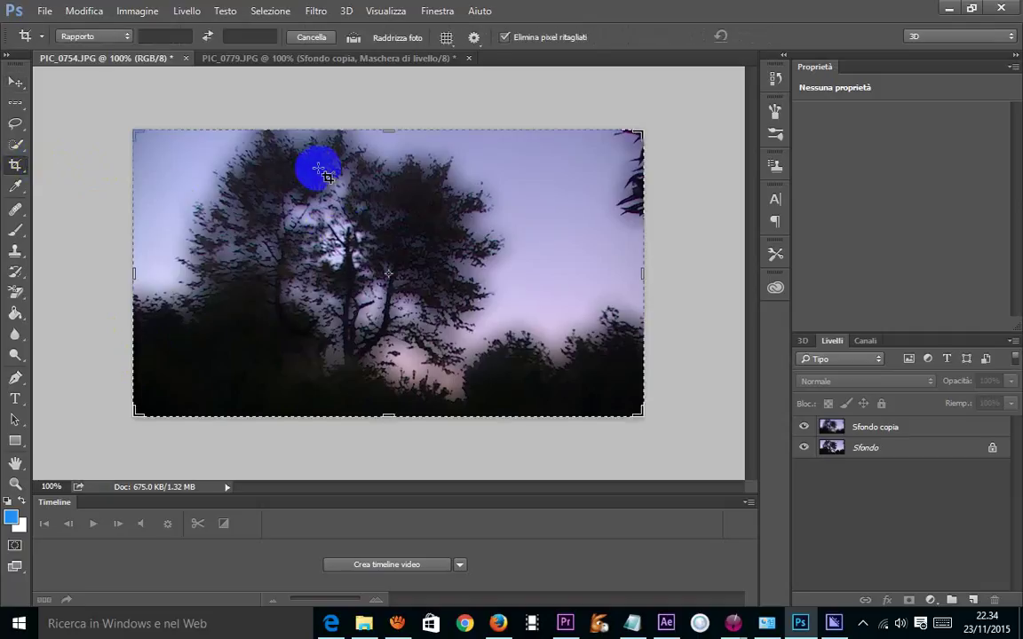
pyautogui.click(163, 132)
pyautogui.moveTo(162, 132); pyautogui.dragTo(442, 420)
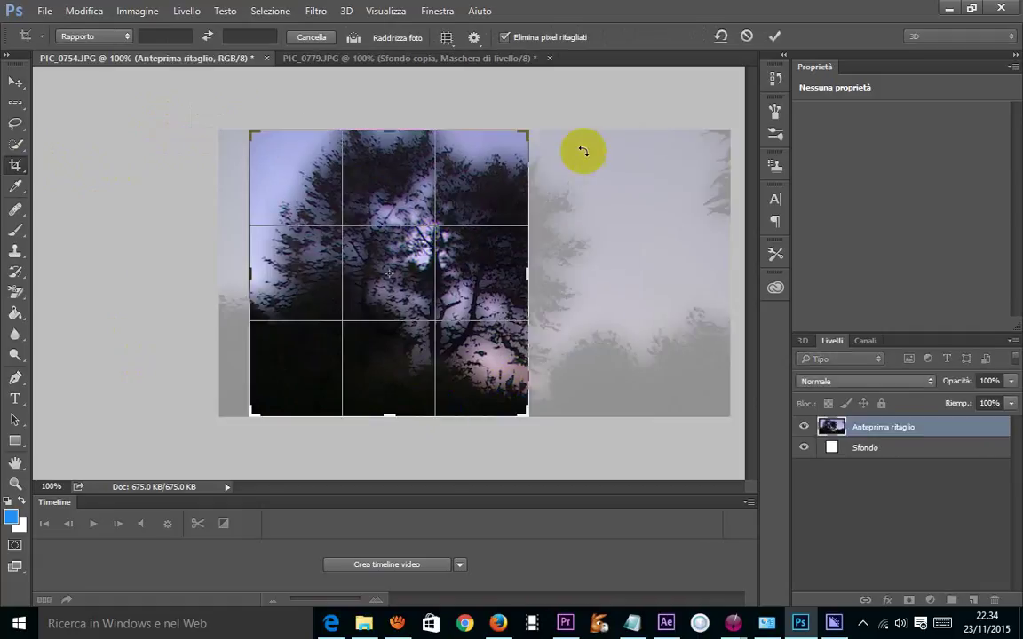
pyautogui.click(775, 36)
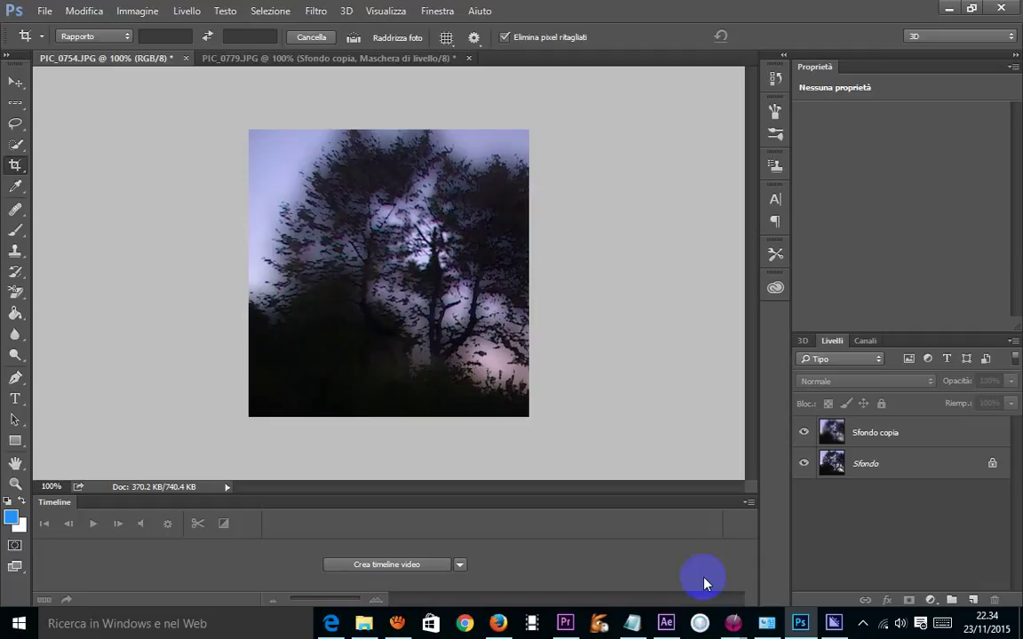
# Drag the cropped Sfondo copia layer from PIC_0754 onto the PIC_0779 canvas
pyautogui.click(15, 84)
pyautogui.moveTo(342, 228); pyautogui.dragTo(205, 46)
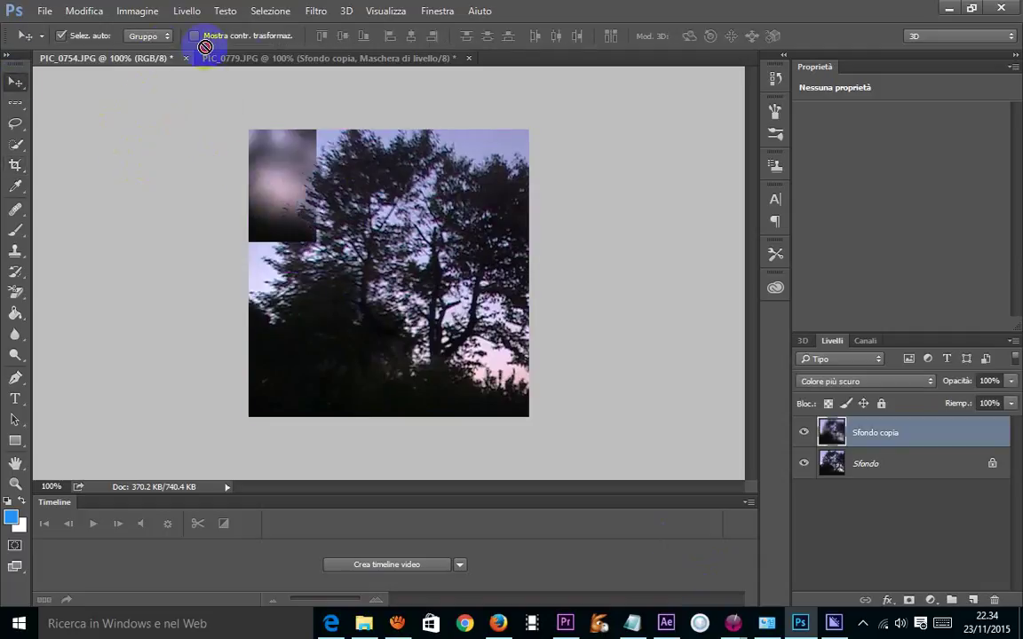
pyautogui.moveTo(204, 46)
pyautogui.mouseDown()
pyautogui.moveTo(402, 242)
pyautogui.moveTo(512, 267)
pyautogui.moveTo(382, 253)
pyautogui.moveTo(319, 295)
pyautogui.moveTo(302, 276)
pyautogui.mouseUp()
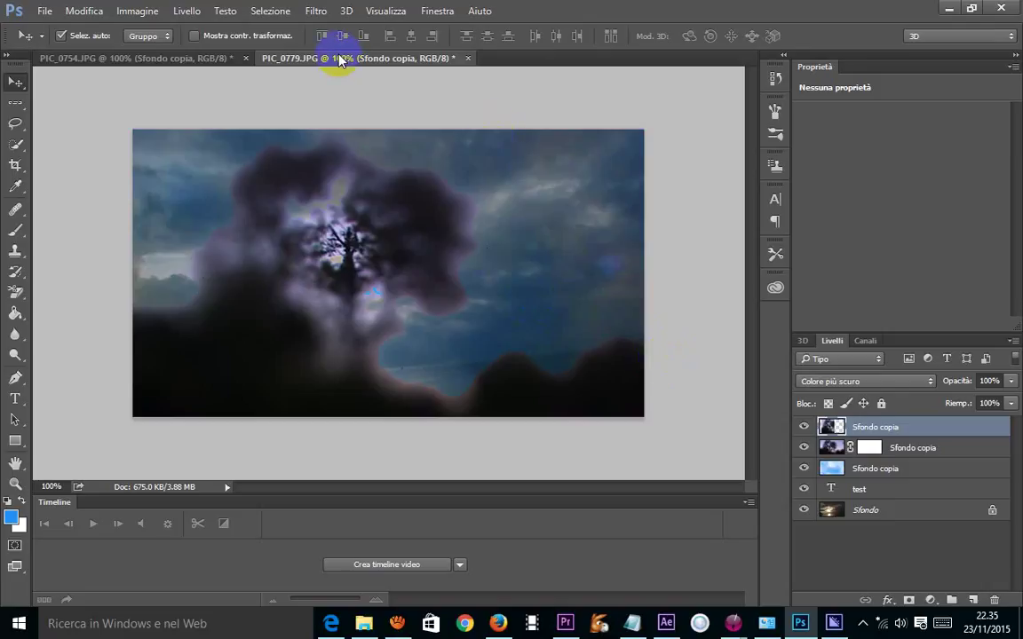
# Rotate the entire image 180° and make the masked Sfondo copia layer active
pyautogui.click(183, 12)
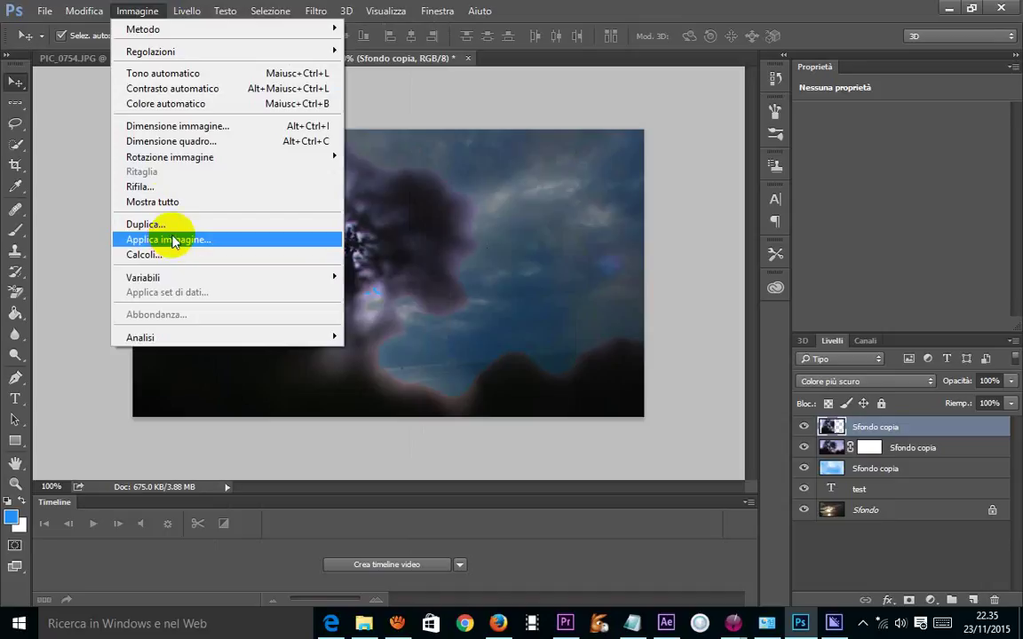
pyautogui.moveTo(169, 157)
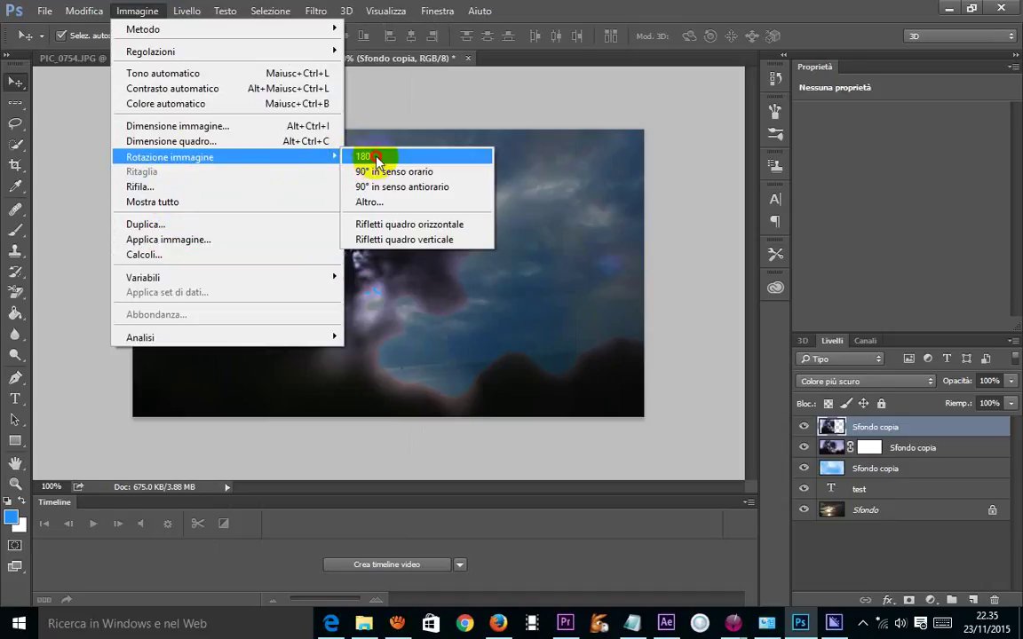
pyautogui.click(365, 157)
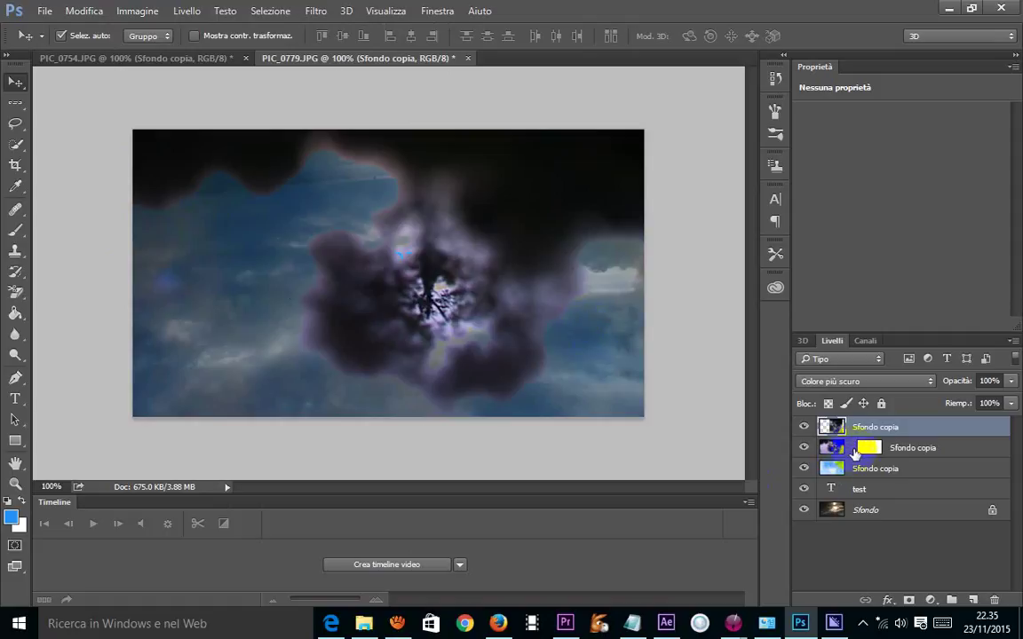
pyautogui.click(828, 451)
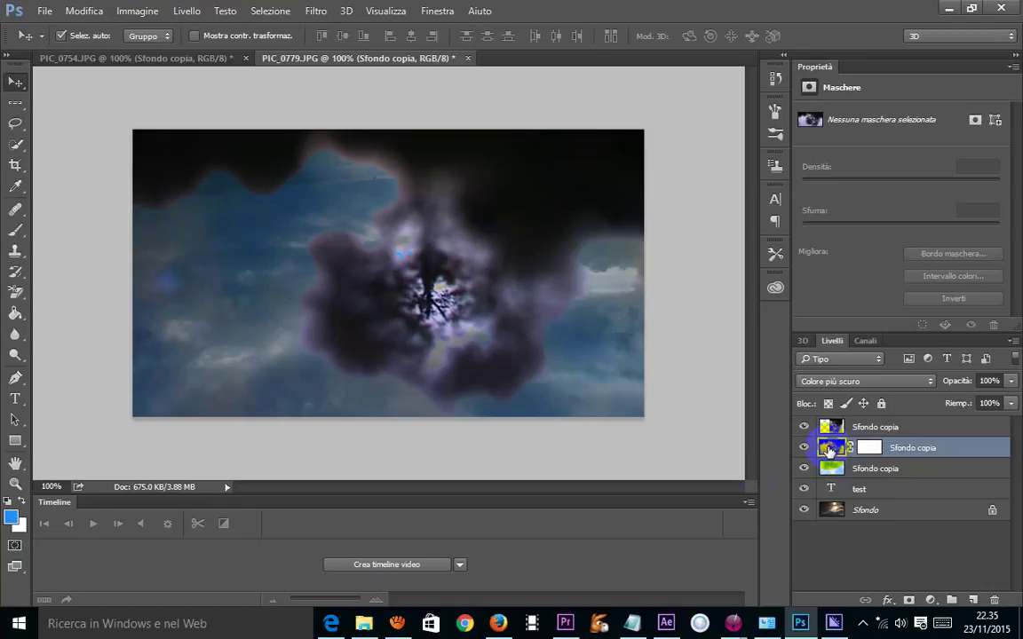
pyautogui.click(233, 131)
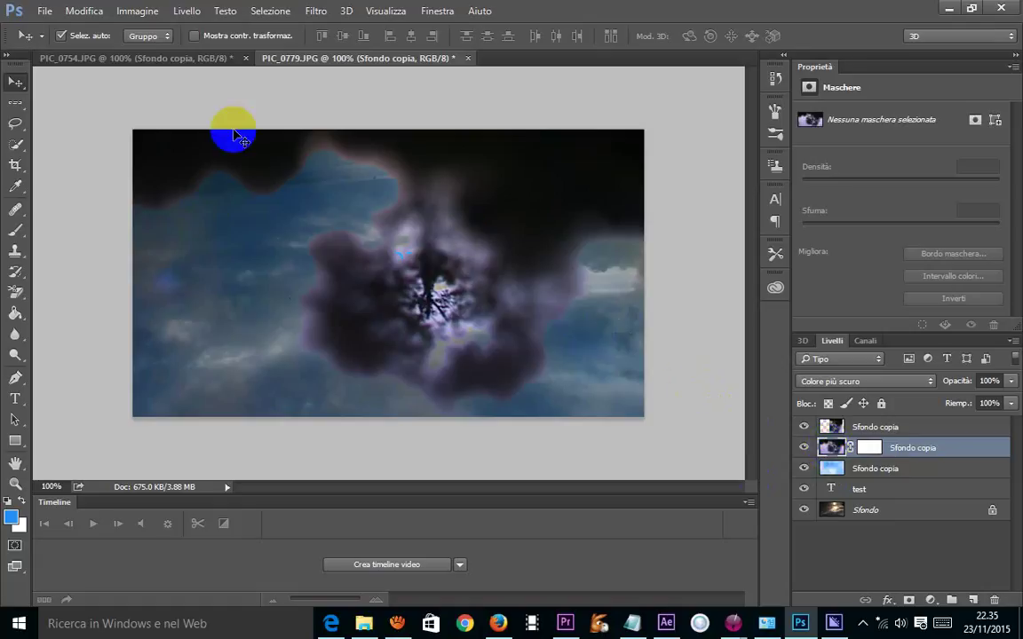
# Close PIC_0754.JPG, choosing No to discard its changes
pyautogui.click(246, 58)
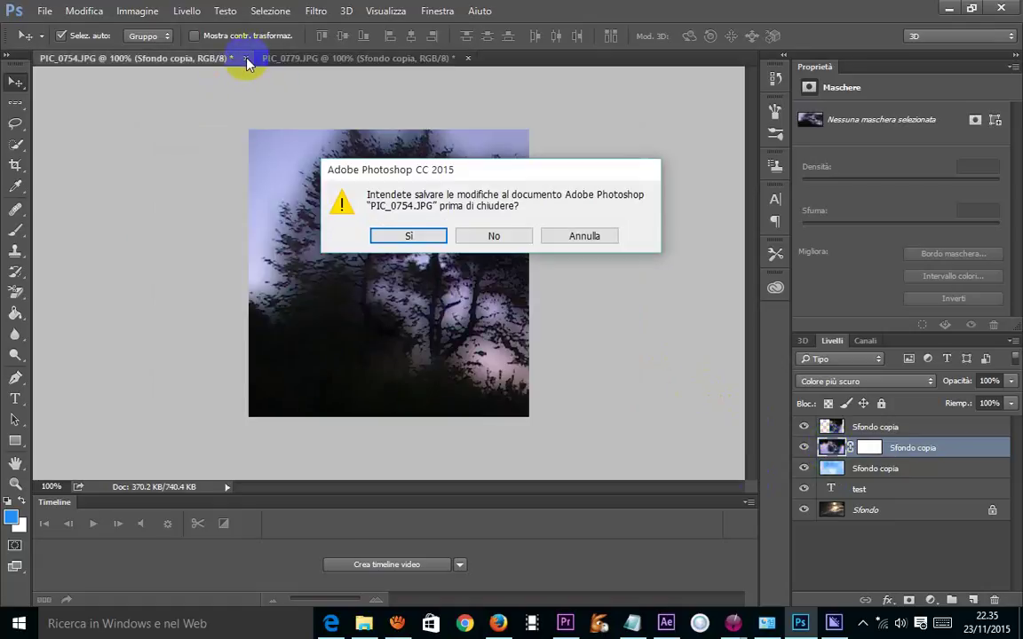
pyautogui.click(480, 236)
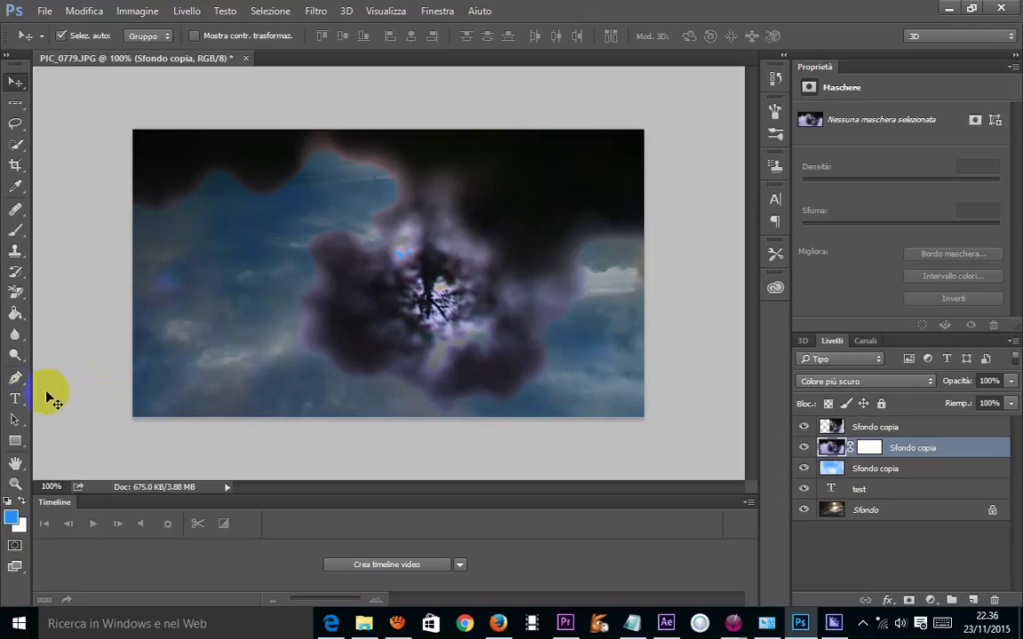
# With the Pen tool, place anchor points down the dark cloud's left edge and along its bottom
pyautogui.click(16, 376)
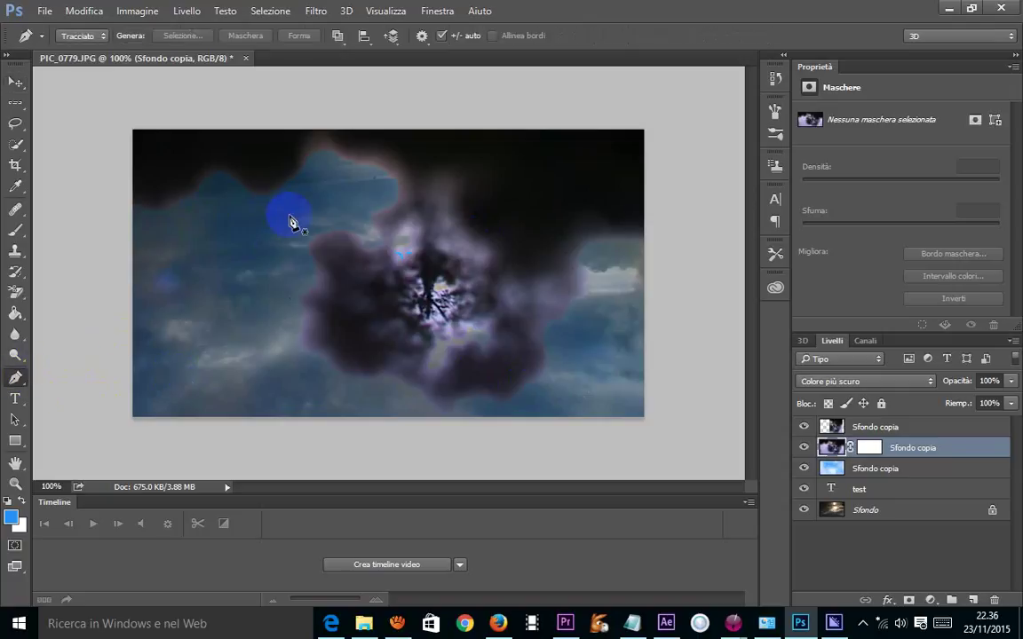
pyautogui.click(313, 240)
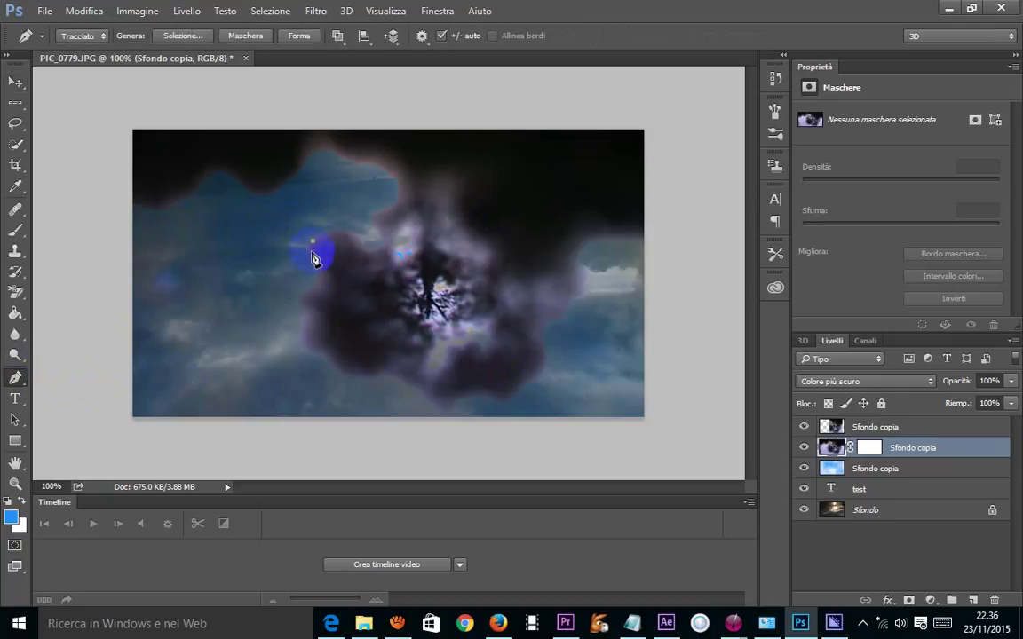
pyautogui.click(302, 343)
pyautogui.click(341, 380)
pyautogui.click(425, 400)
pyautogui.click(443, 413)
pyautogui.click(454, 410)
pyautogui.click(478, 396)
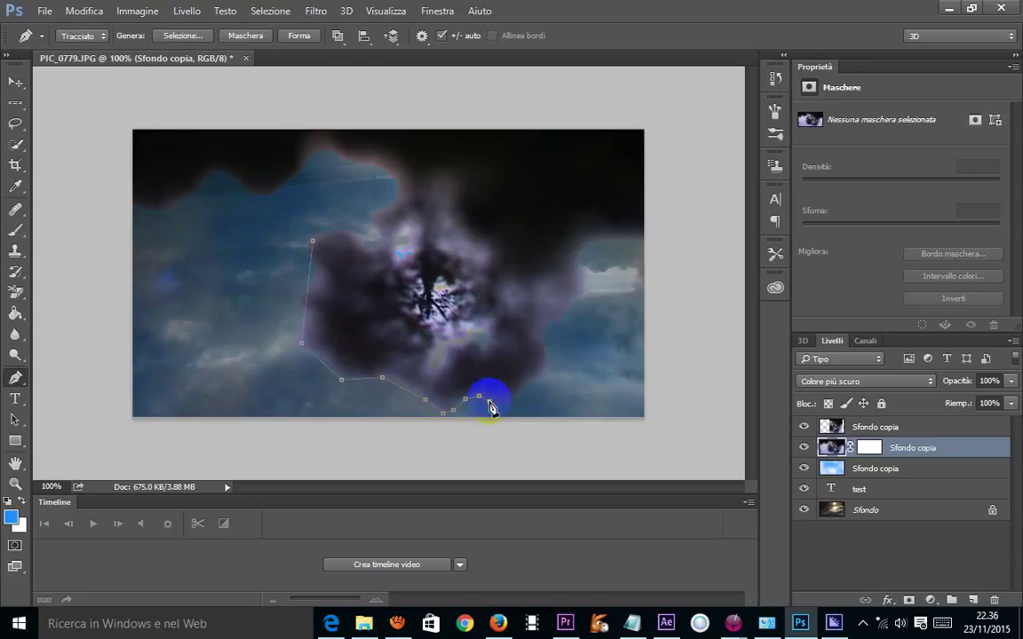
pyautogui.click(490, 402)
# Continue the path up the cloud's right edge and back across the top, adding a curved point
pyautogui.click(514, 399)
pyautogui.click(529, 387)
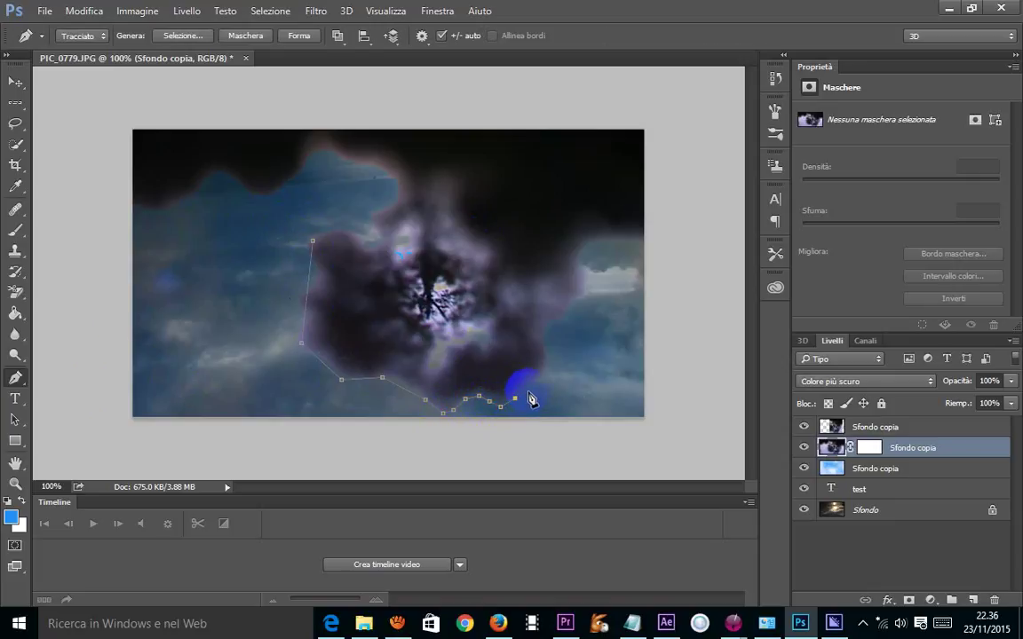
pyautogui.click(548, 366)
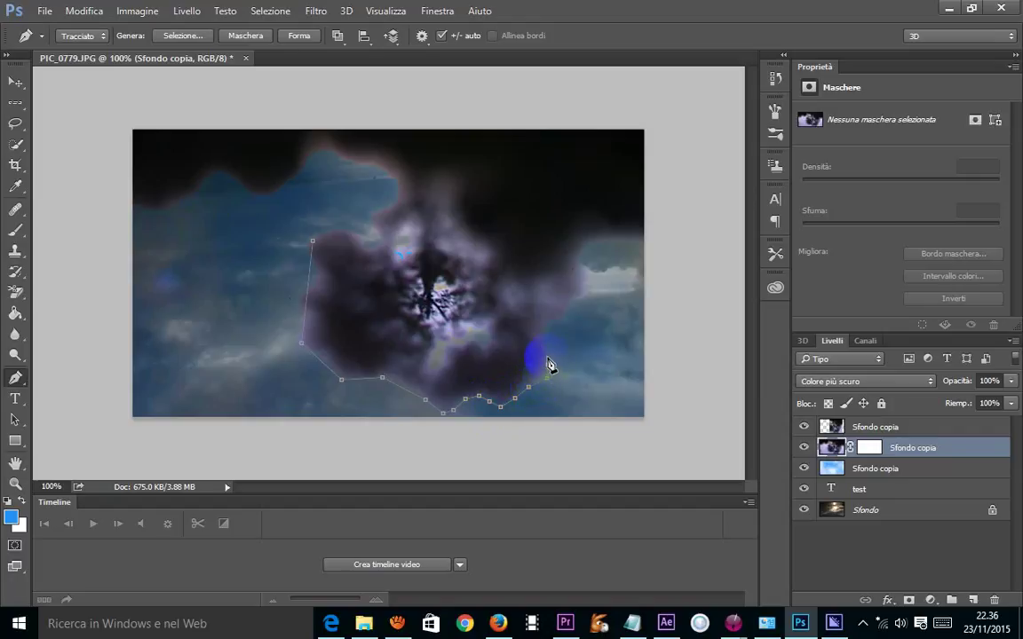
pyautogui.click(544, 339)
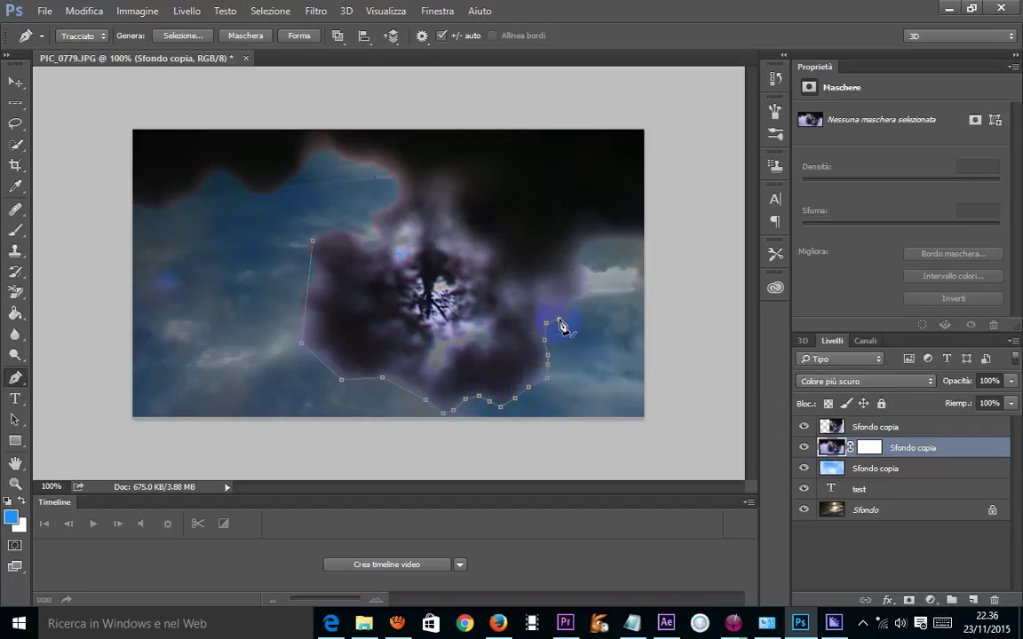
pyautogui.click(558, 318)
pyautogui.click(585, 298)
pyautogui.click(585, 285)
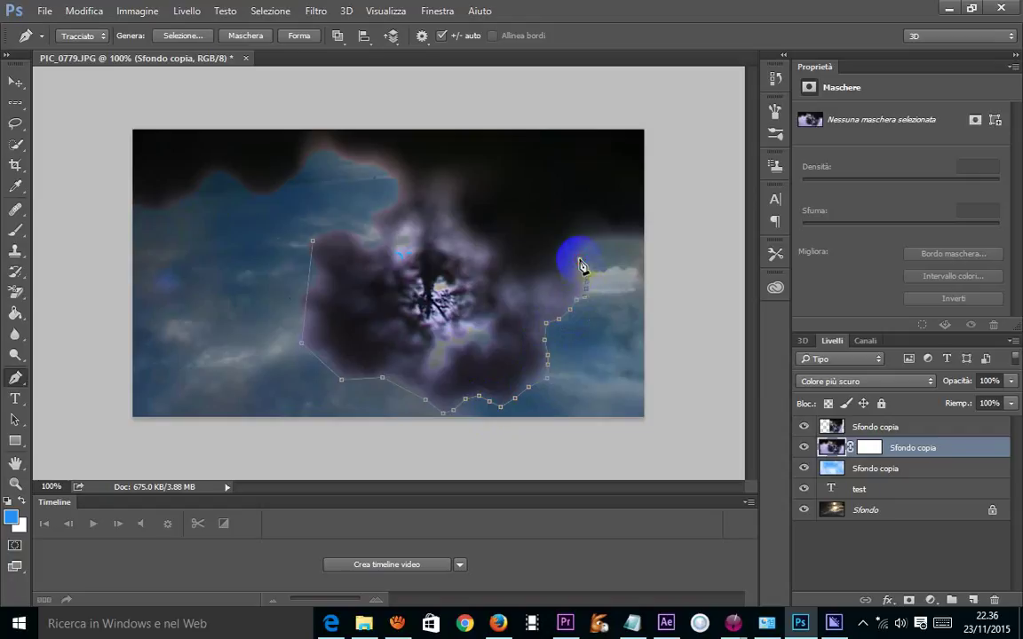
pyautogui.click(324, 239)
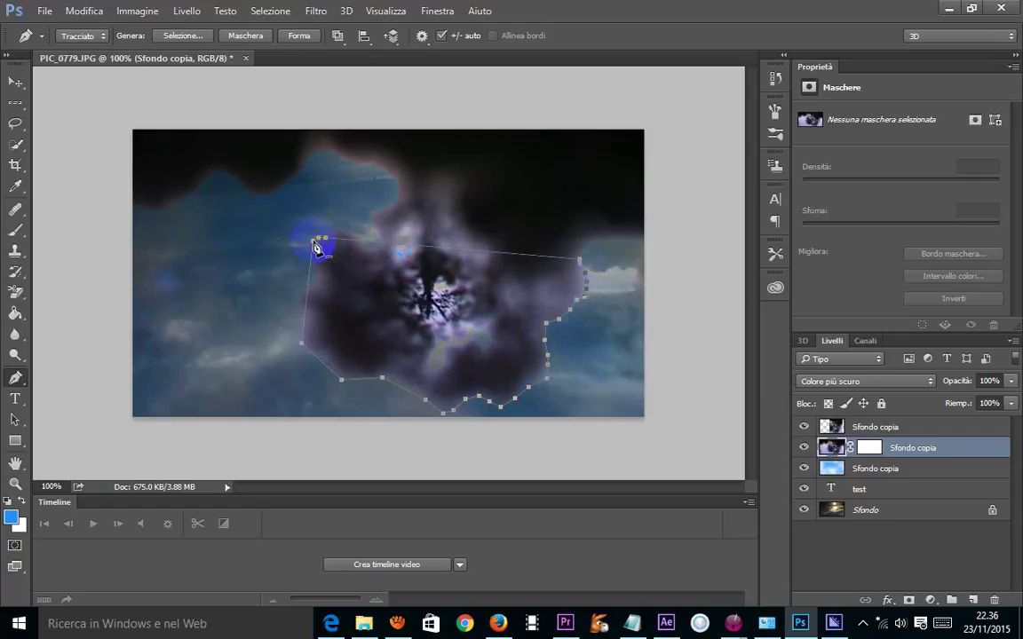
pyautogui.click(539, 342)
pyautogui.moveTo(536, 342)
pyautogui.mouseDown()
pyautogui.moveTo(804, 427)
pyautogui.moveTo(843, 495)
pyautogui.mouseUp()
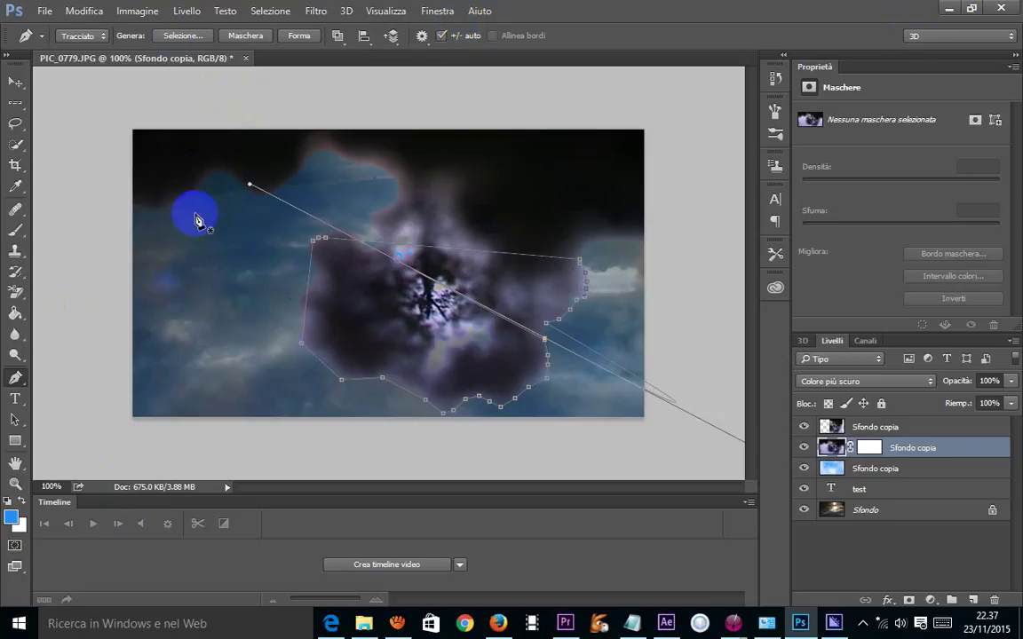
# Trace the dark cloud with the Magnetic Lasso, then grow the selection with Selezione > Estendi
pyautogui.click(16, 123)
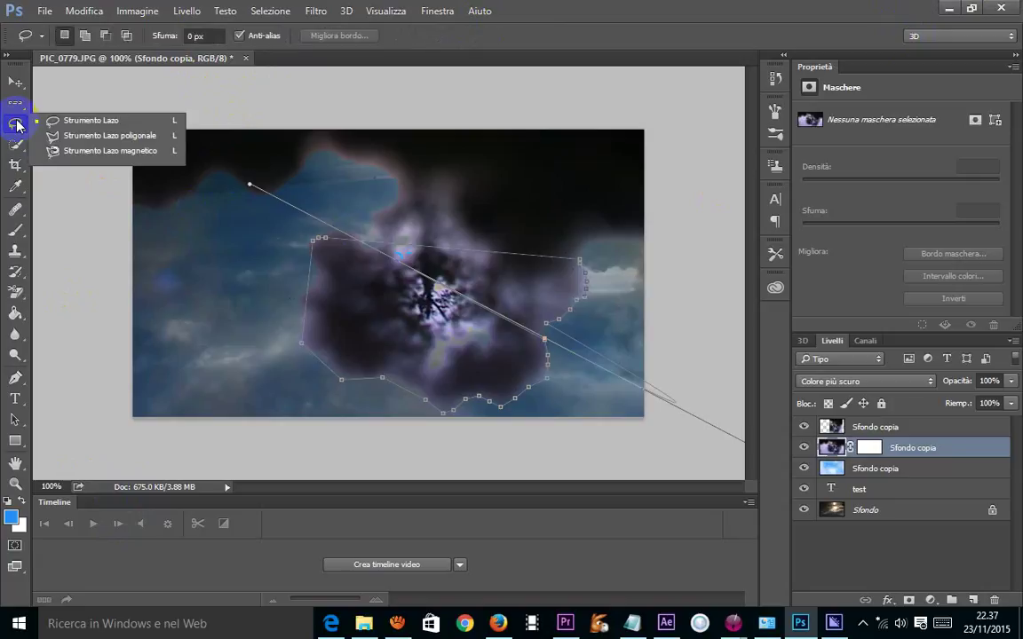
pyautogui.click(134, 150)
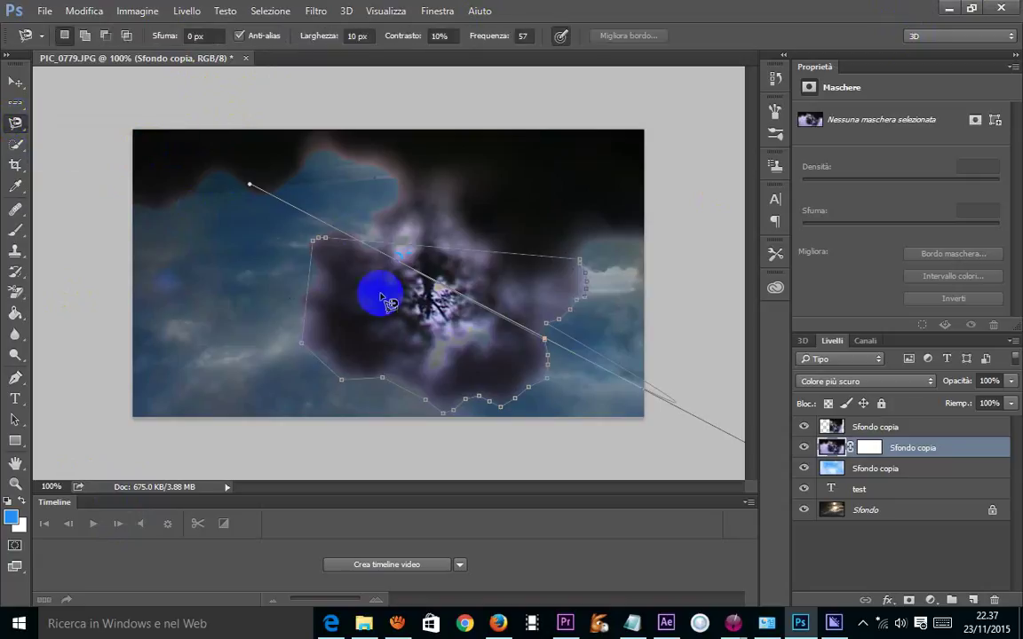
pyautogui.click(317, 265)
pyautogui.moveTo(315, 286)
pyautogui.mouseDown()
pyautogui.moveTo(471, 327)
pyautogui.moveTo(555, 306)
pyautogui.moveTo(404, 226)
pyautogui.moveTo(336, 262)
pyautogui.mouseUp()
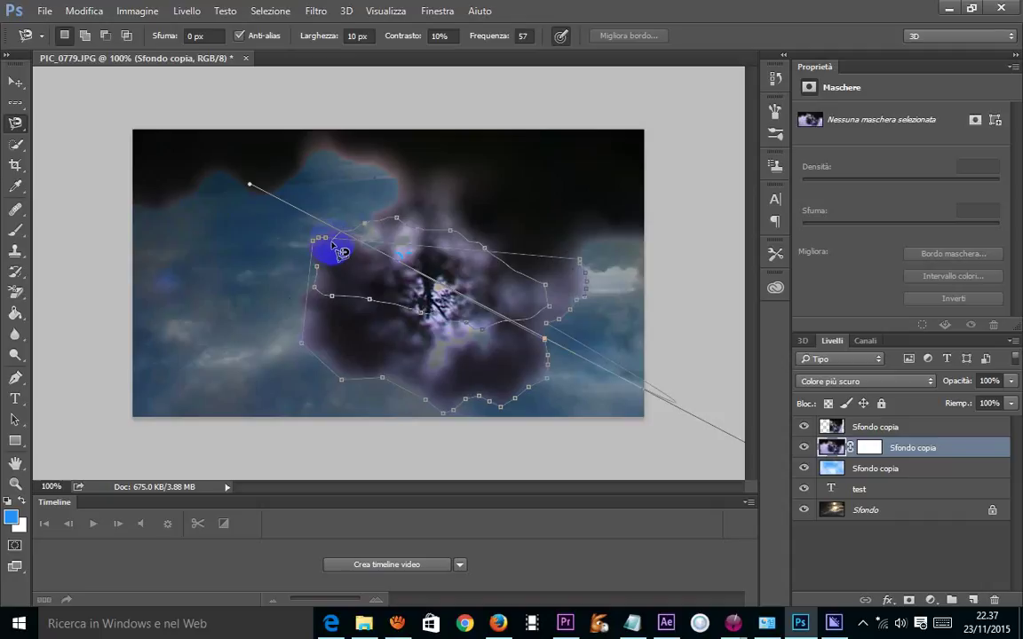
pyautogui.moveTo(336, 262); pyautogui.dragTo(329, 275)
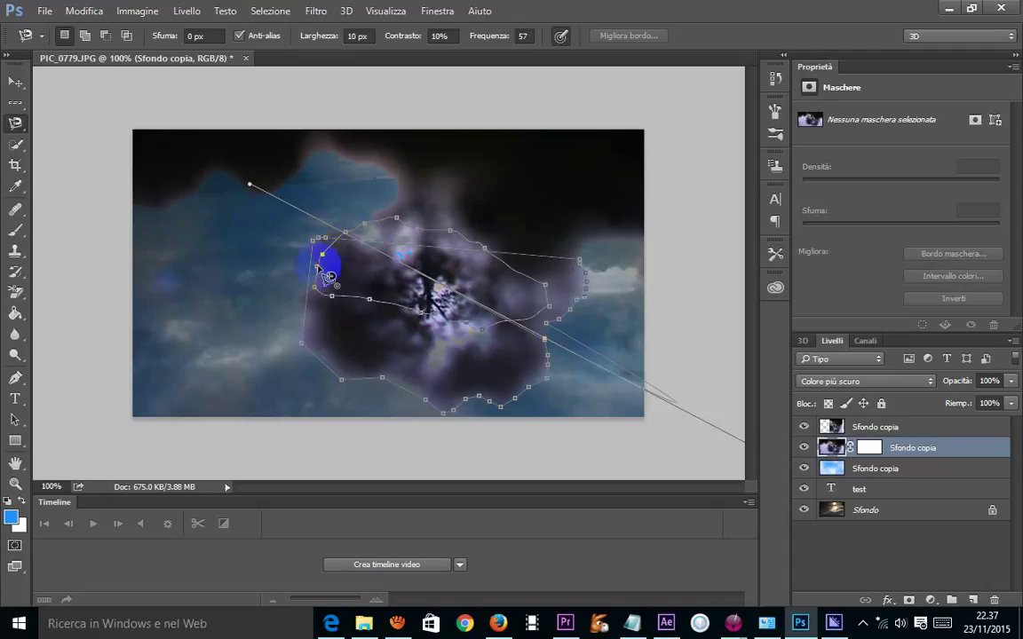
pyautogui.click(592, 282)
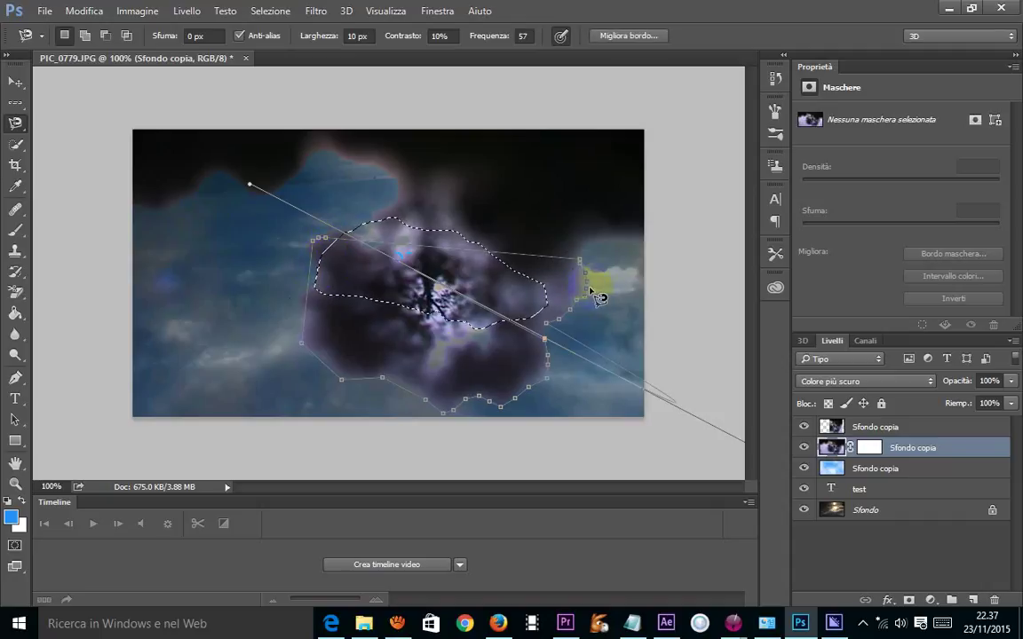
pyautogui.click(263, 14)
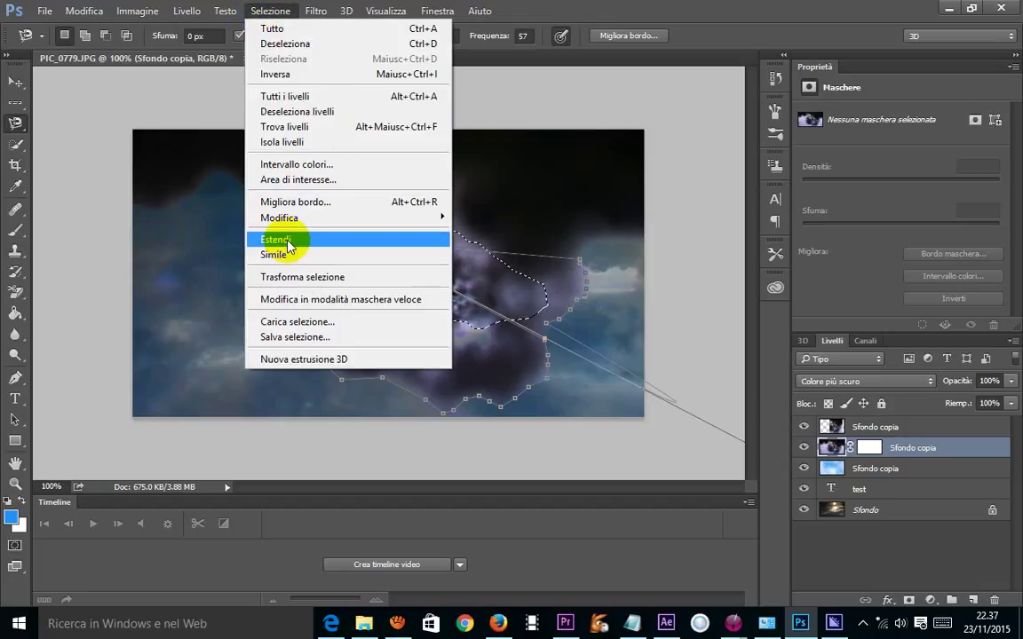
pyautogui.click(312, 241)
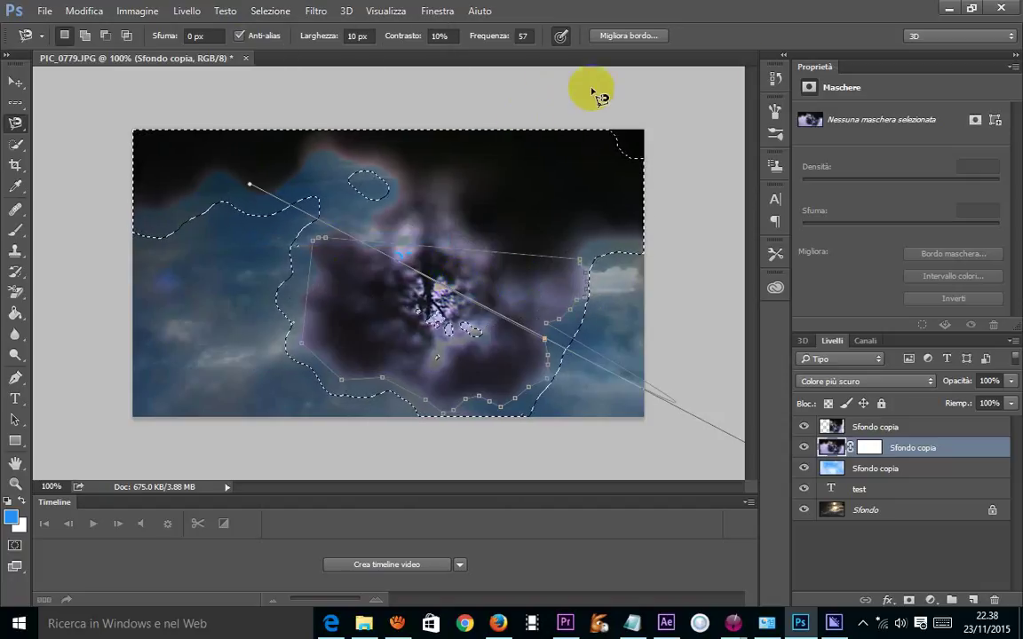
pyautogui.click(628, 37)
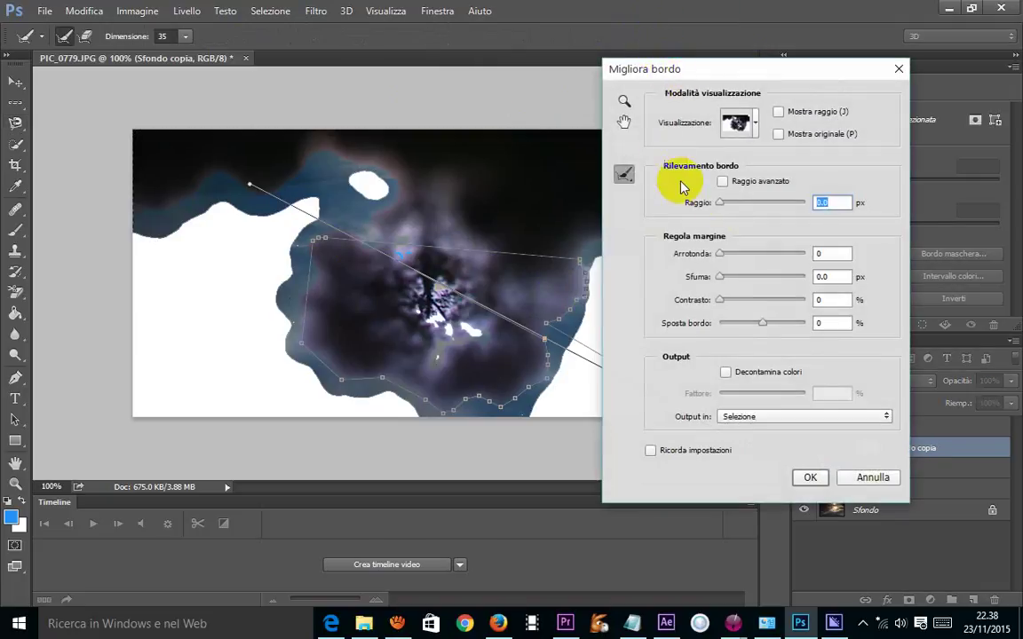
pyautogui.click(810, 477)
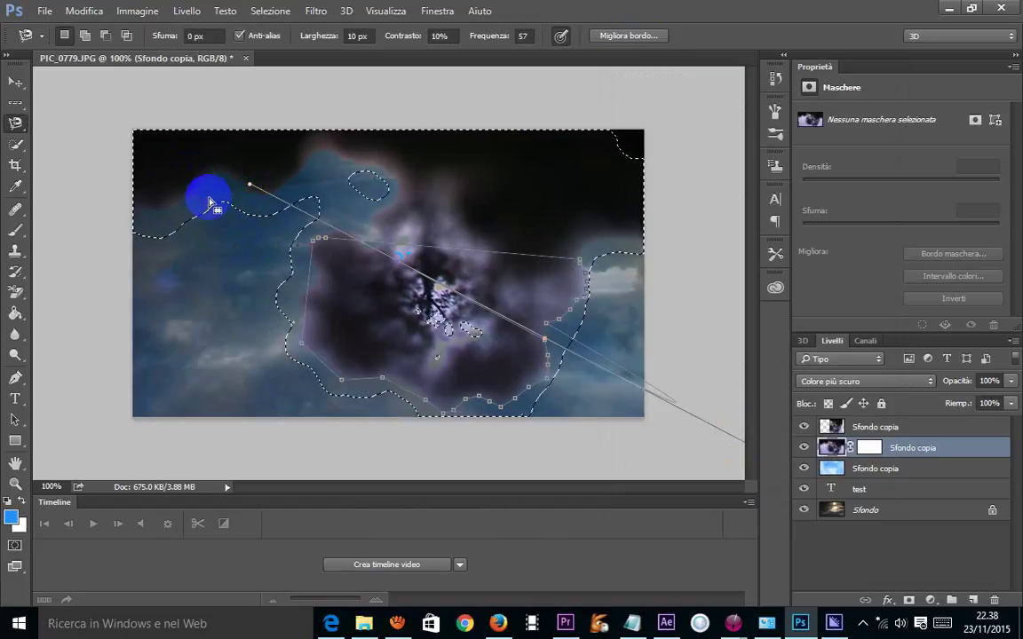
# With Strumento Toppa, drag the selected cloud areas onto a clean sky area to patch them
pyautogui.click(15, 145)
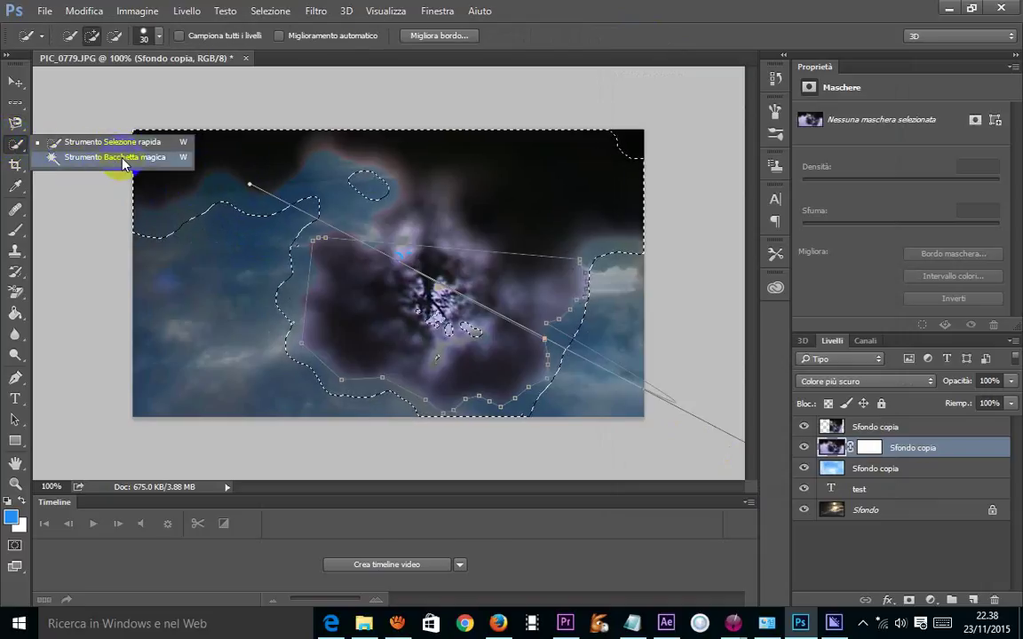
pyautogui.click(15, 211)
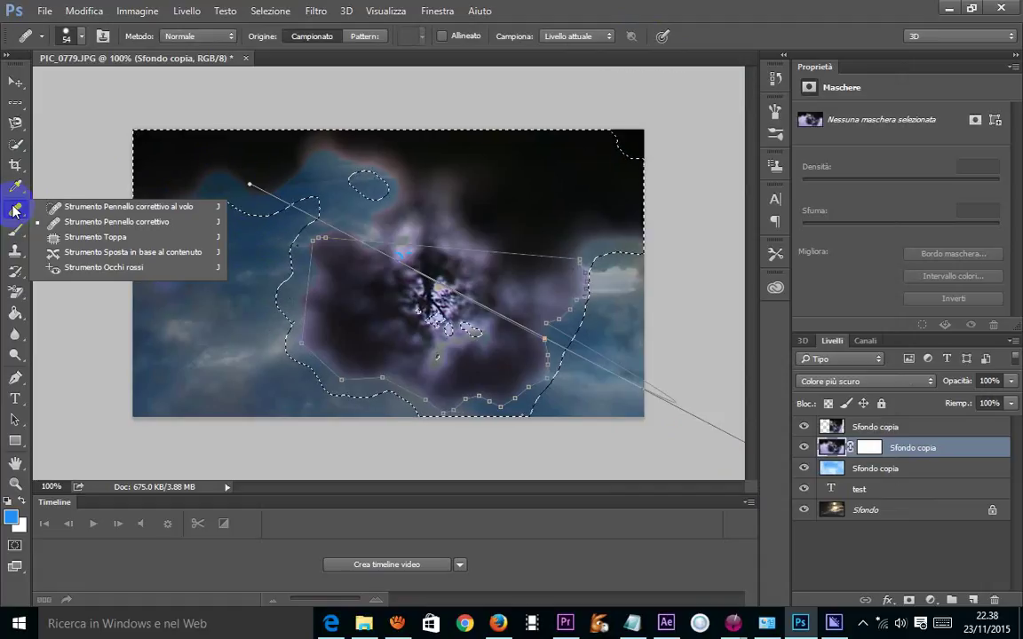
pyautogui.click(88, 237)
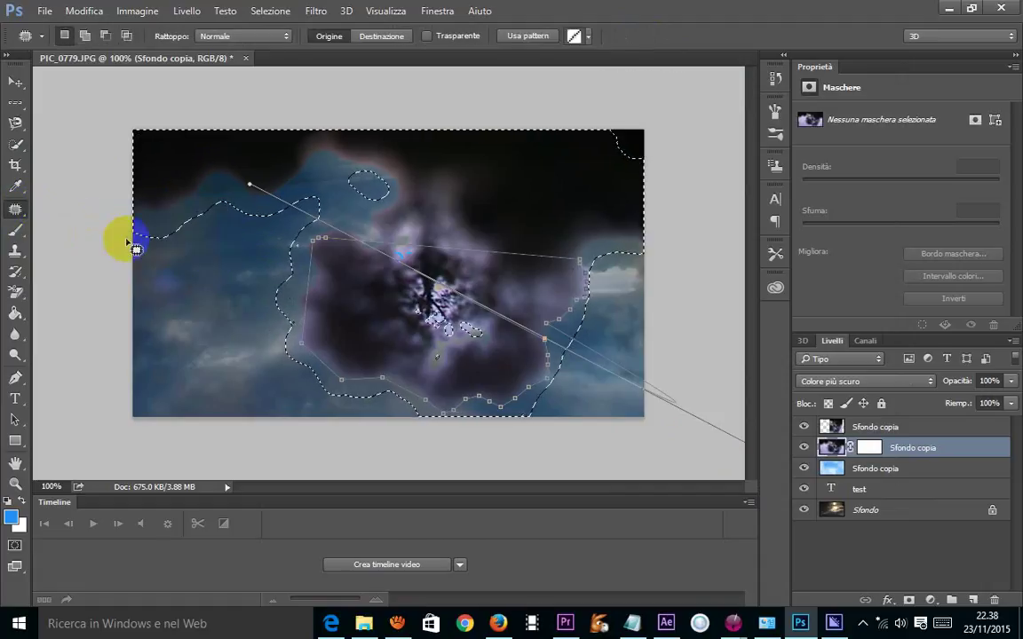
pyautogui.moveTo(290, 284)
pyautogui.mouseDown()
pyautogui.moveTo(380, 312)
pyautogui.moveTo(486, 169)
pyautogui.moveTo(463, 284)
pyautogui.moveTo(457, 272)
pyautogui.moveTo(362, 271)
pyautogui.moveTo(343, 247)
pyautogui.moveTo(343, 256)
pyautogui.moveTo(355, 240)
pyautogui.moveTo(454, 224)
pyautogui.mouseUp()
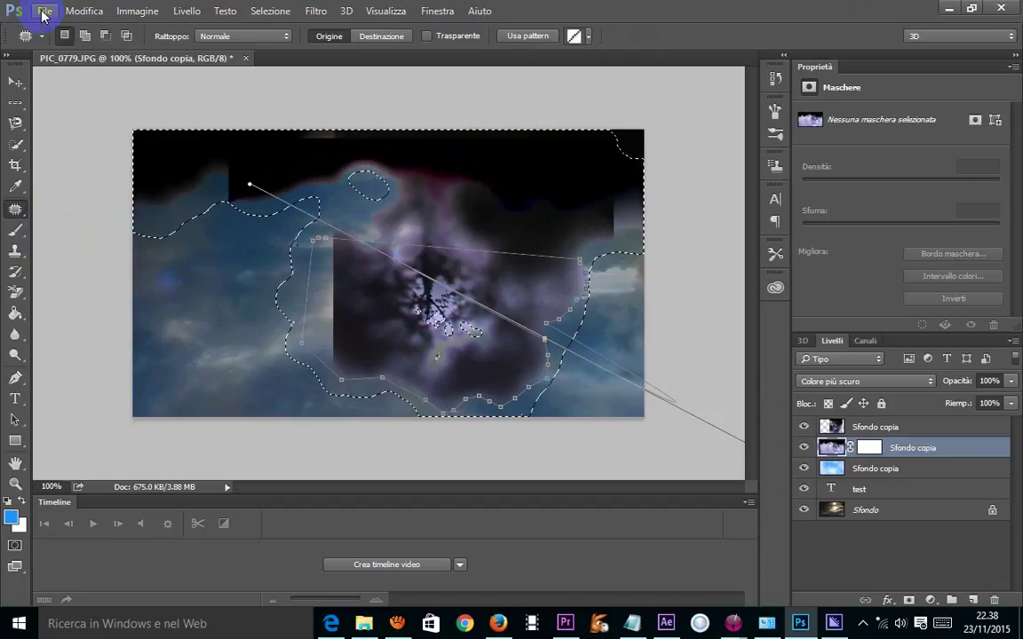
pyautogui.click(863, 625)
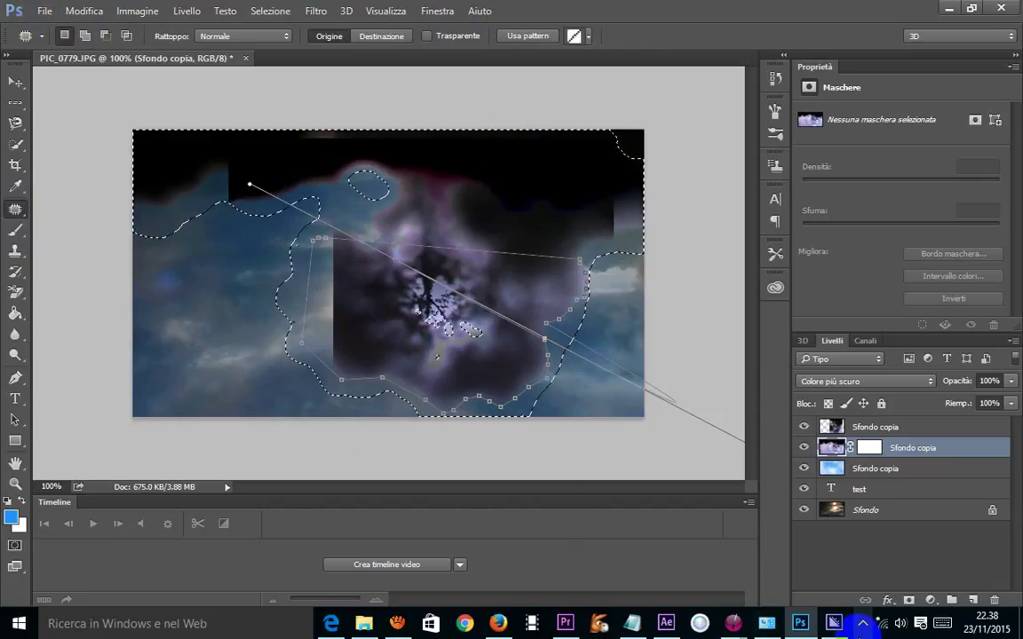